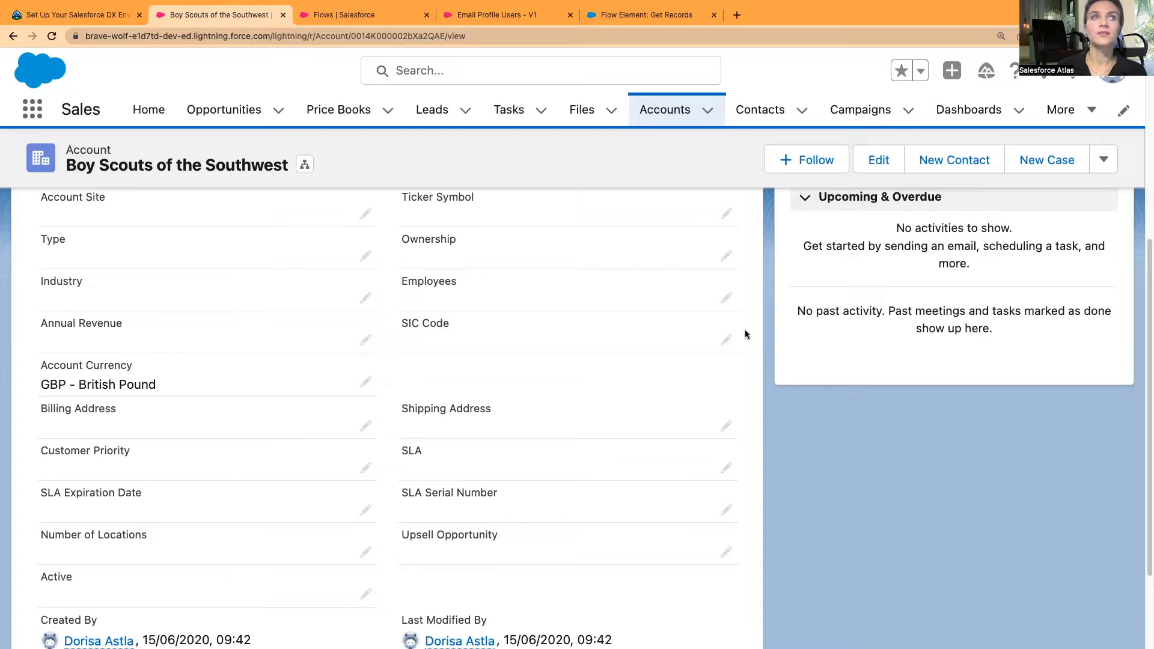
Open the Boy Scouts of the Southwest account's Rating for inline editing and view the available options.
scroll(780, 366, up, 6)
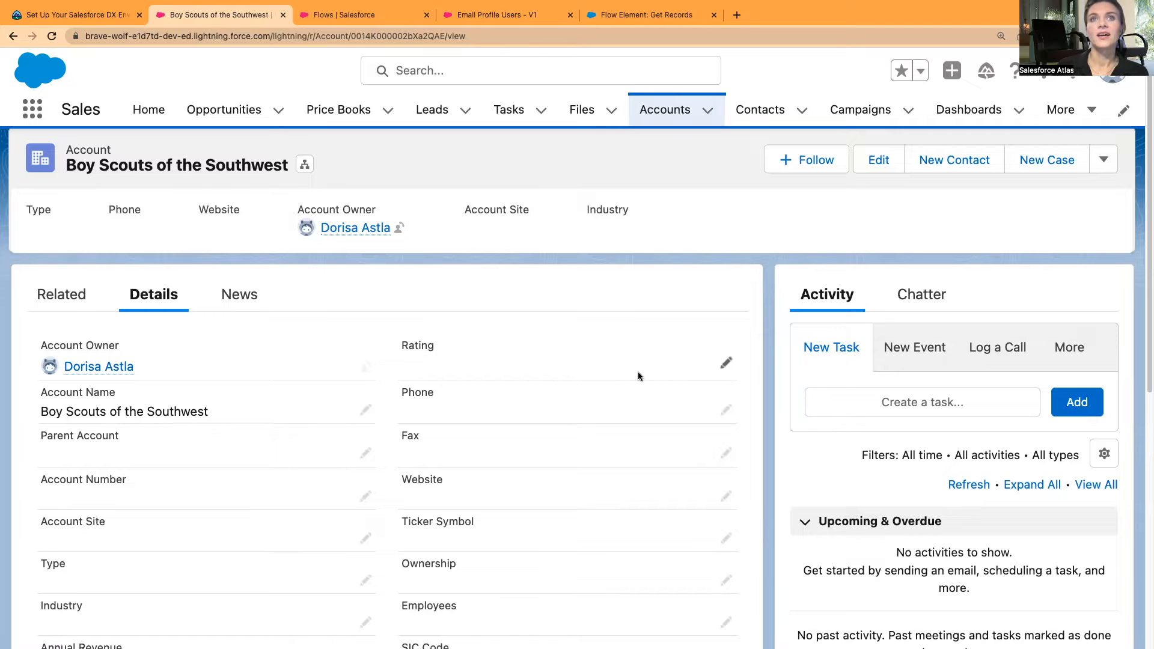
click(726, 363)
click(717, 389)
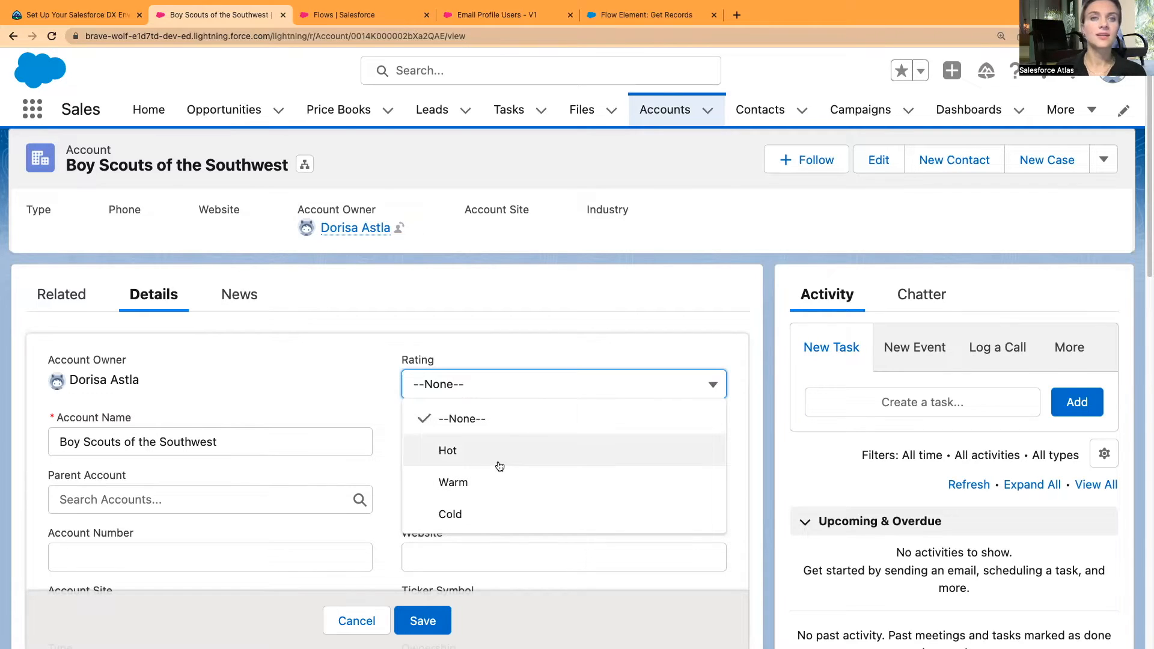
click(678, 297)
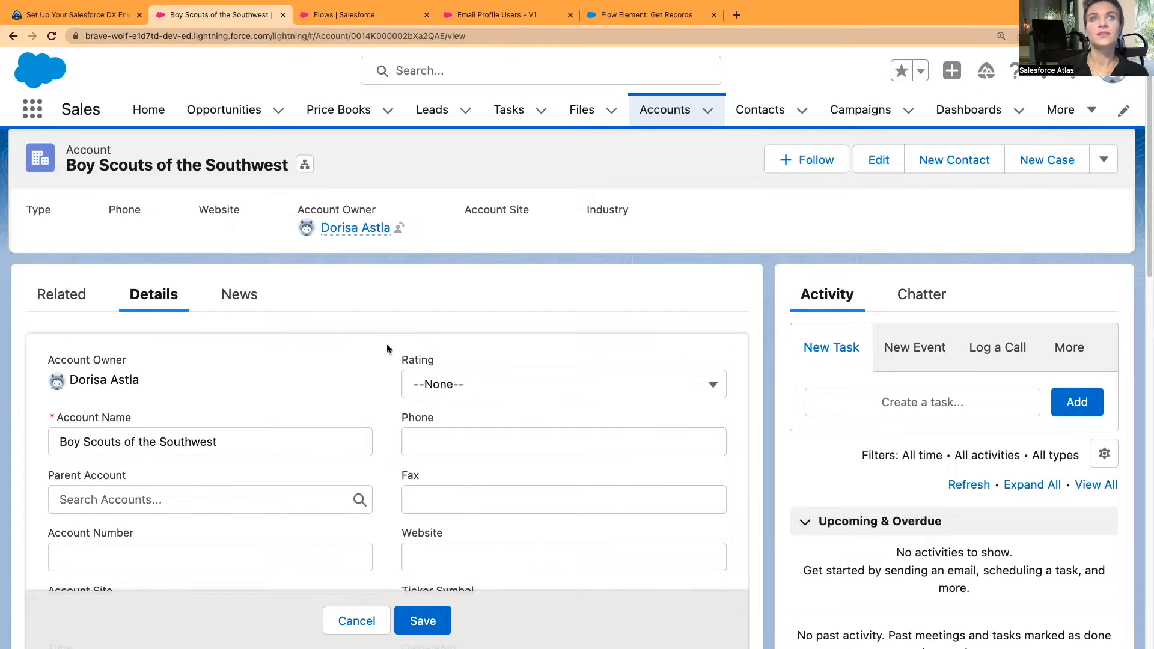
Open the Email Profile Users flow and review the Start element's object, trigger, entry conditions and optimization setting.
click(345, 18)
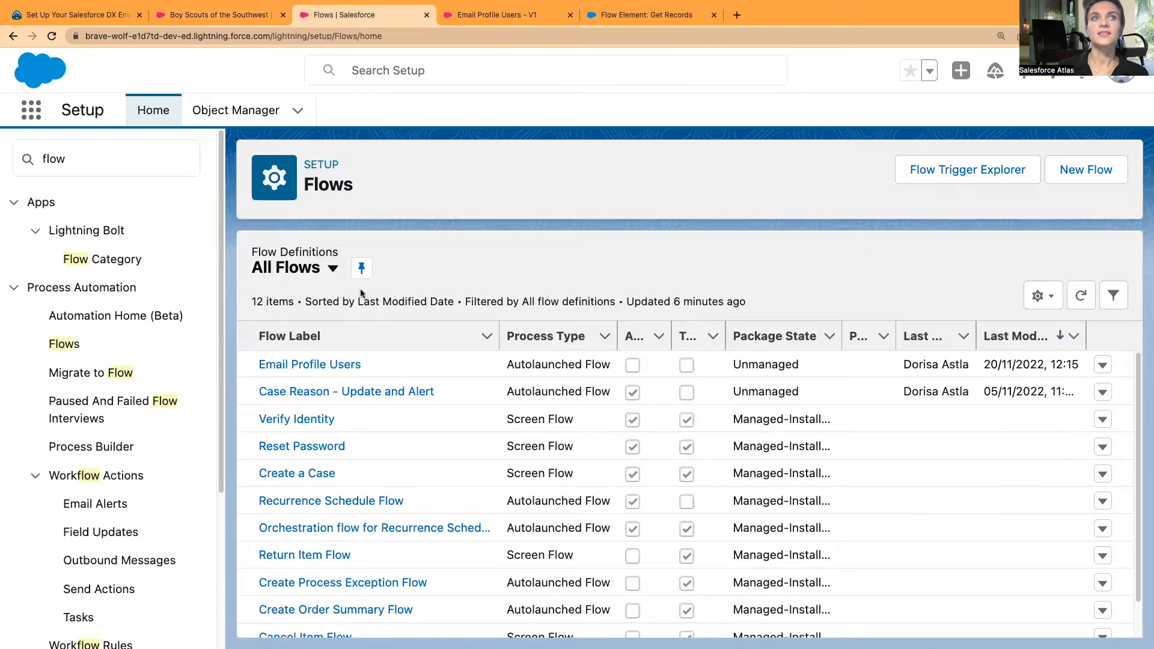
click(336, 366)
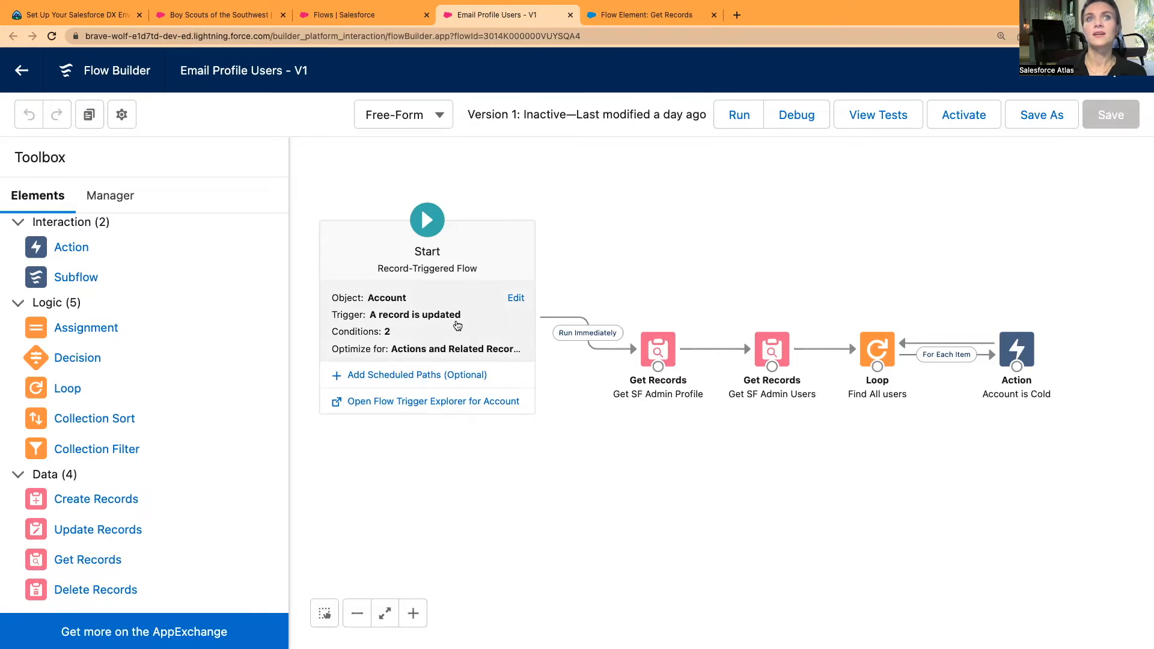
click(517, 301)
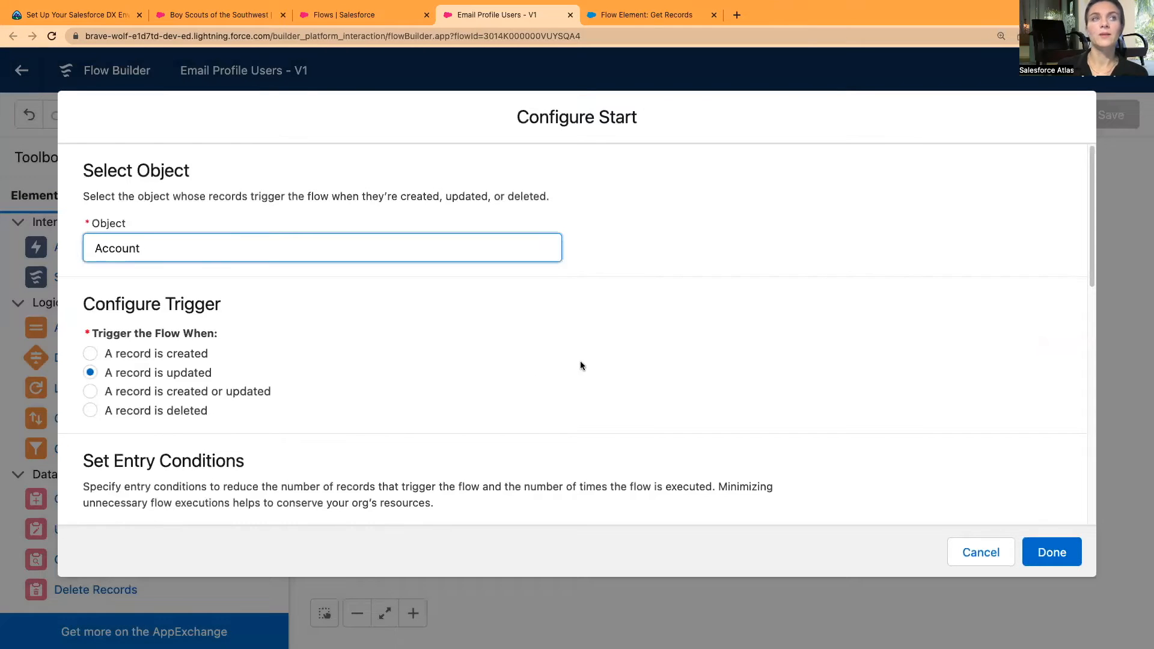
click(662, 364)
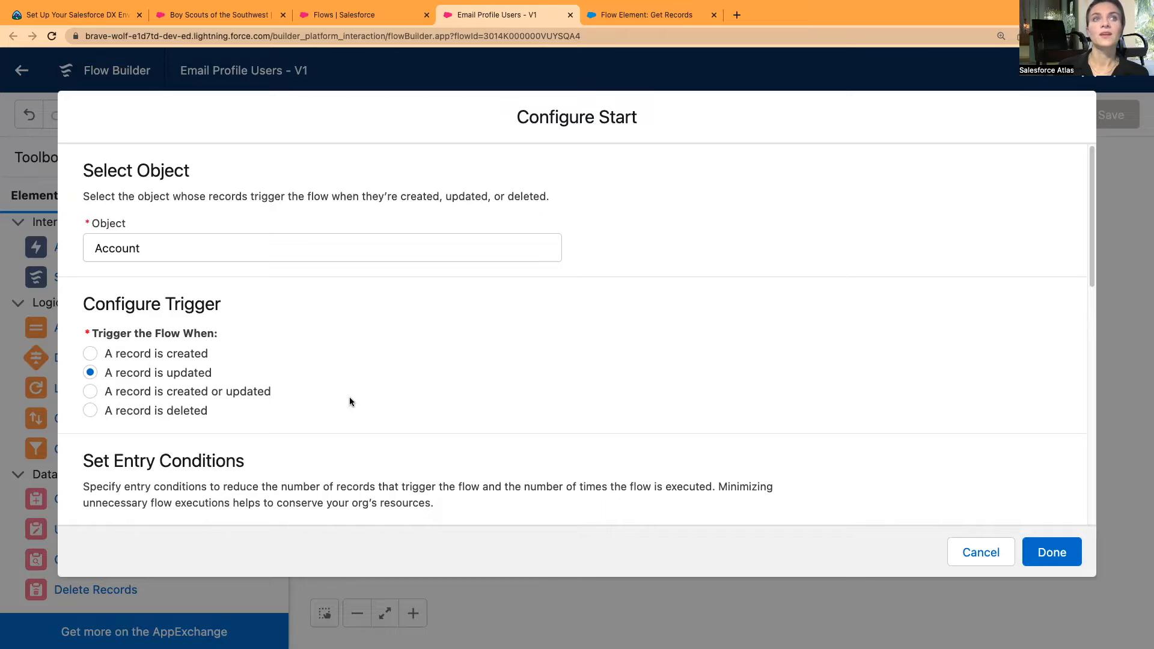
scroll(362, 412, down, 4)
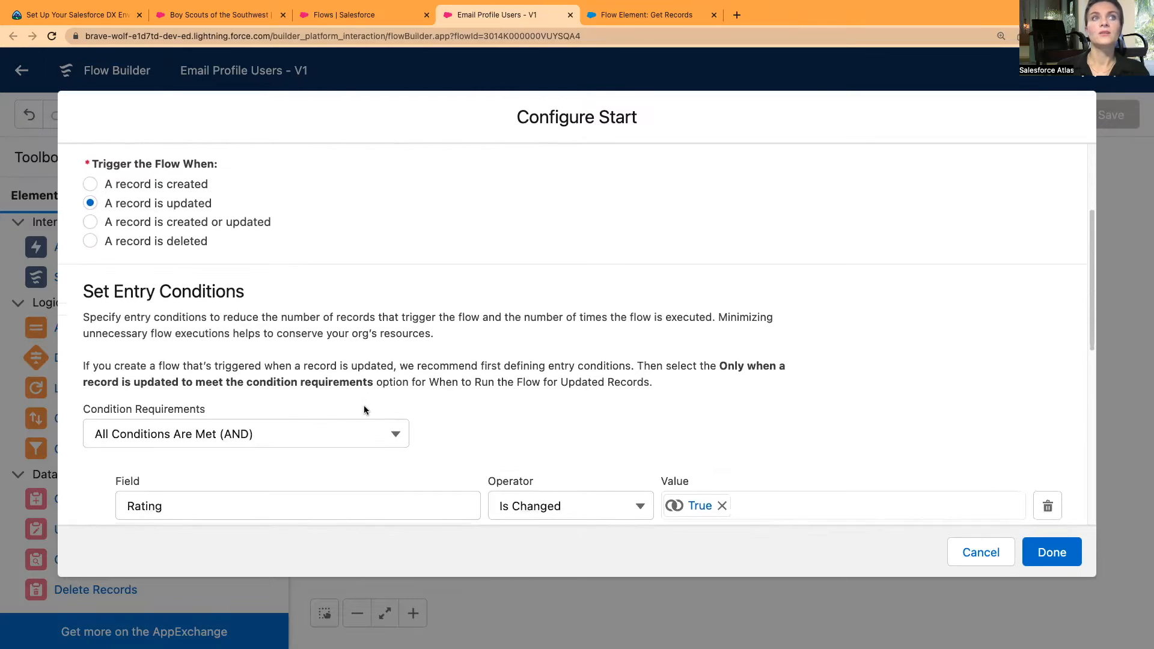
scroll(371, 405, down, 3)
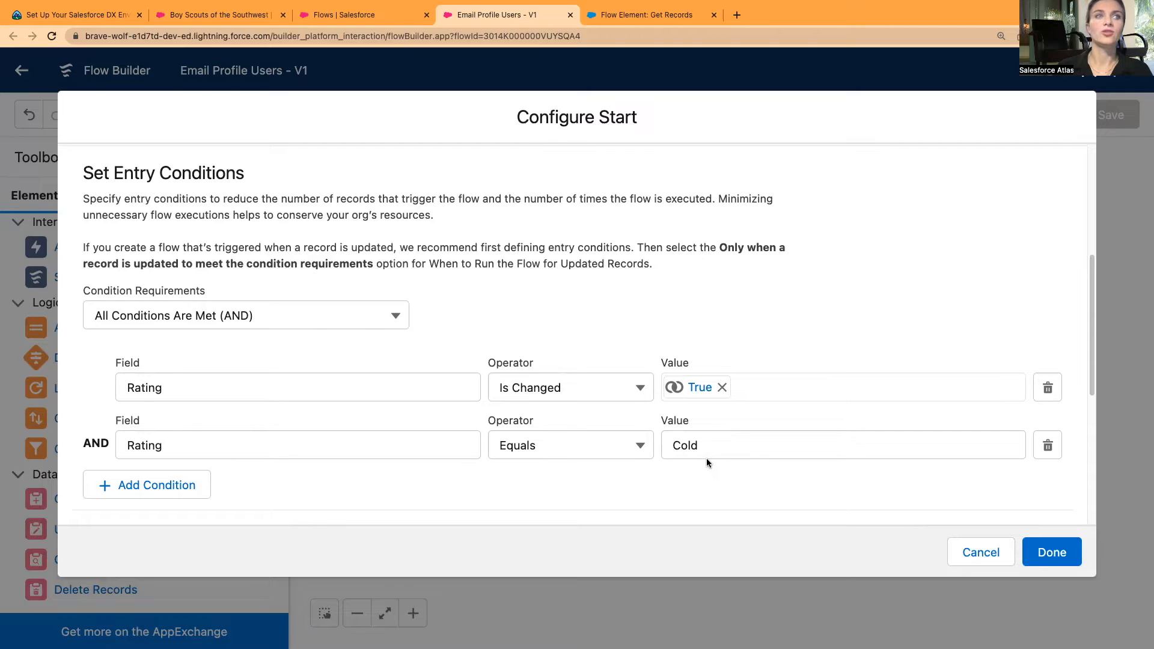
scroll(672, 498, down, 2)
scroll(670, 490, down, 3)
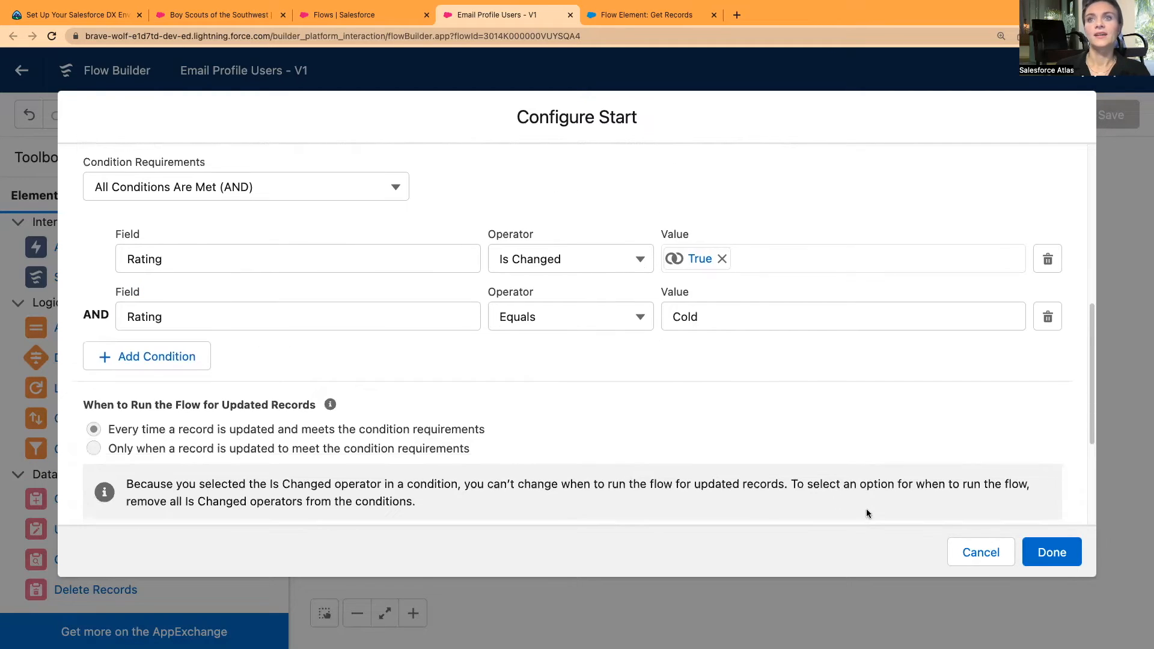
scroll(915, 474, down, 5)
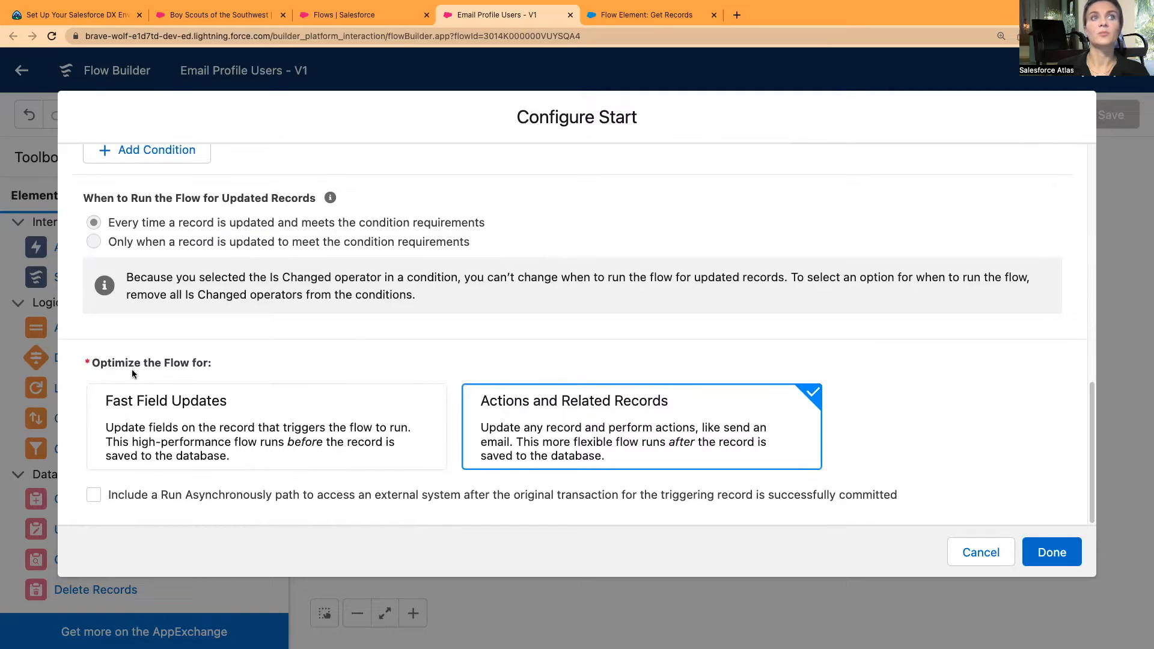
click(1056, 552)
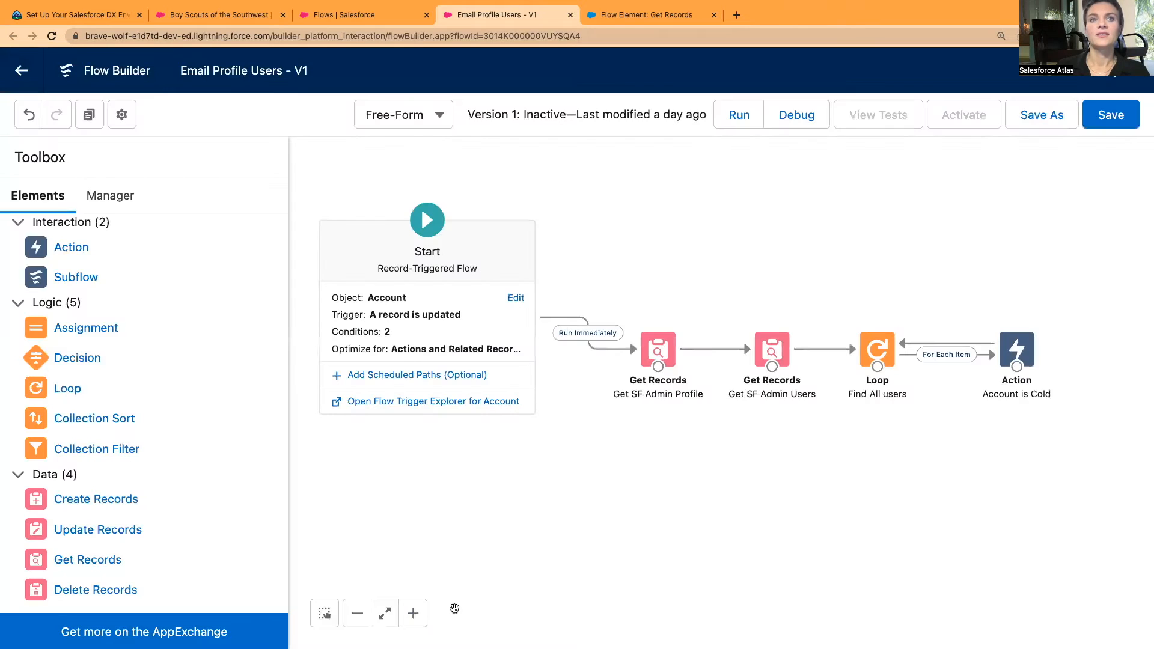
Search Setup for "profile" and open the System Administrator profile.
click(412, 614)
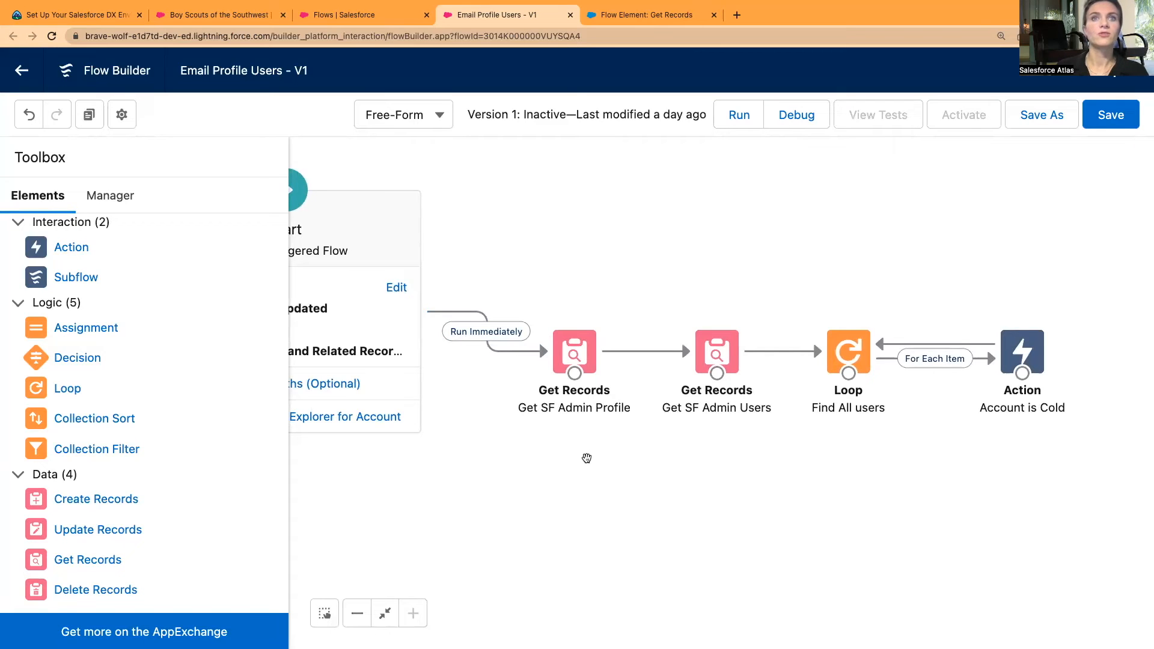
click(360, 23)
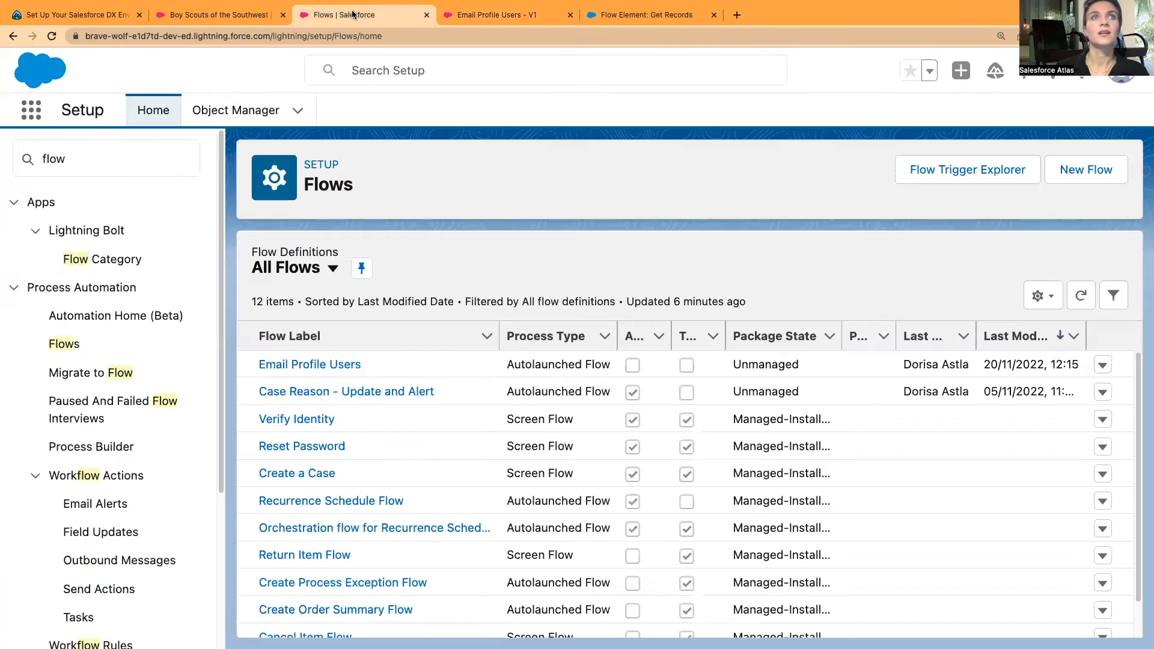
drag(71, 158, 3, 163)
text(profile)
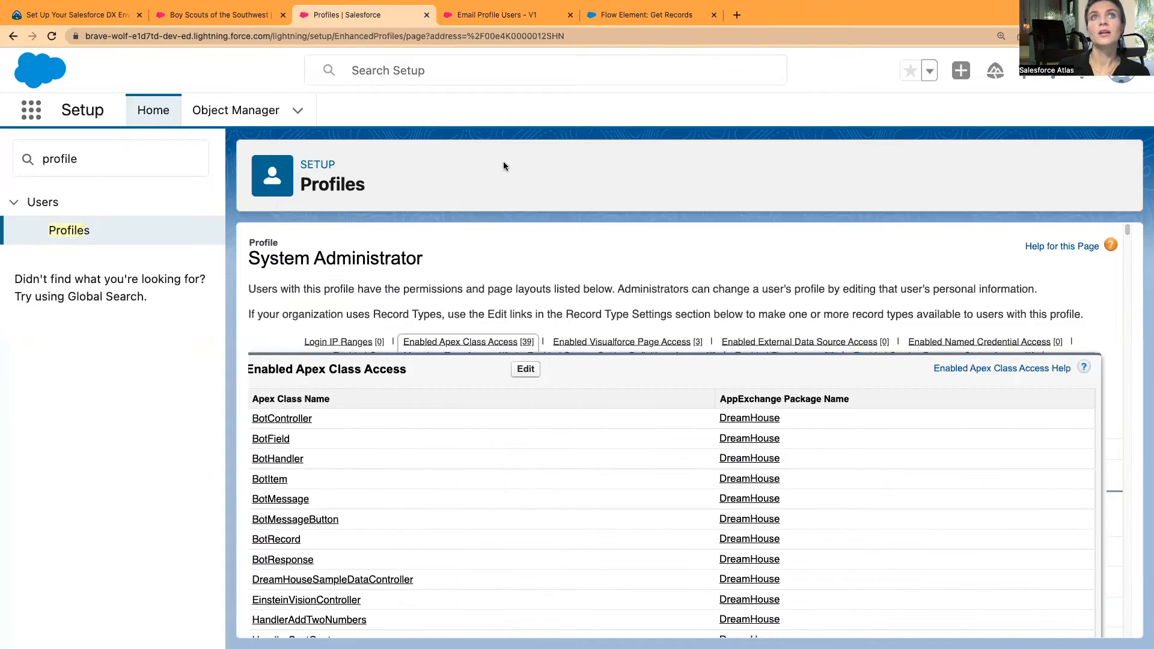
Return to the Email Profile Users flow, view the Get SF Admin Profile element and close it without changes.
click(496, 18)
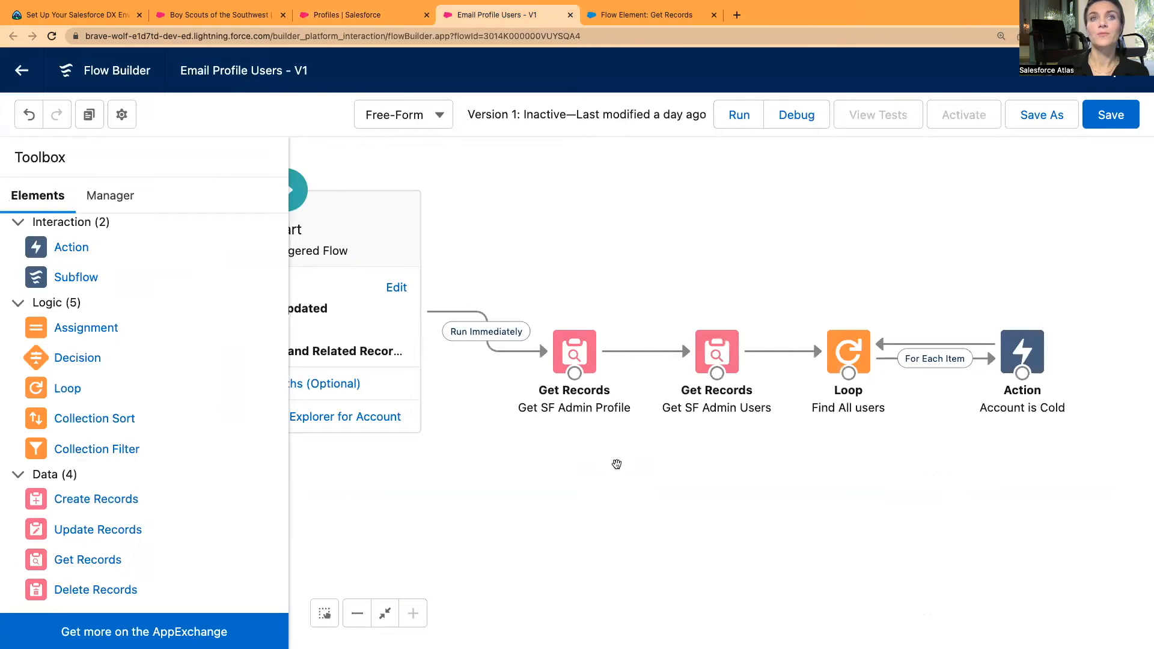
double_click(577, 352)
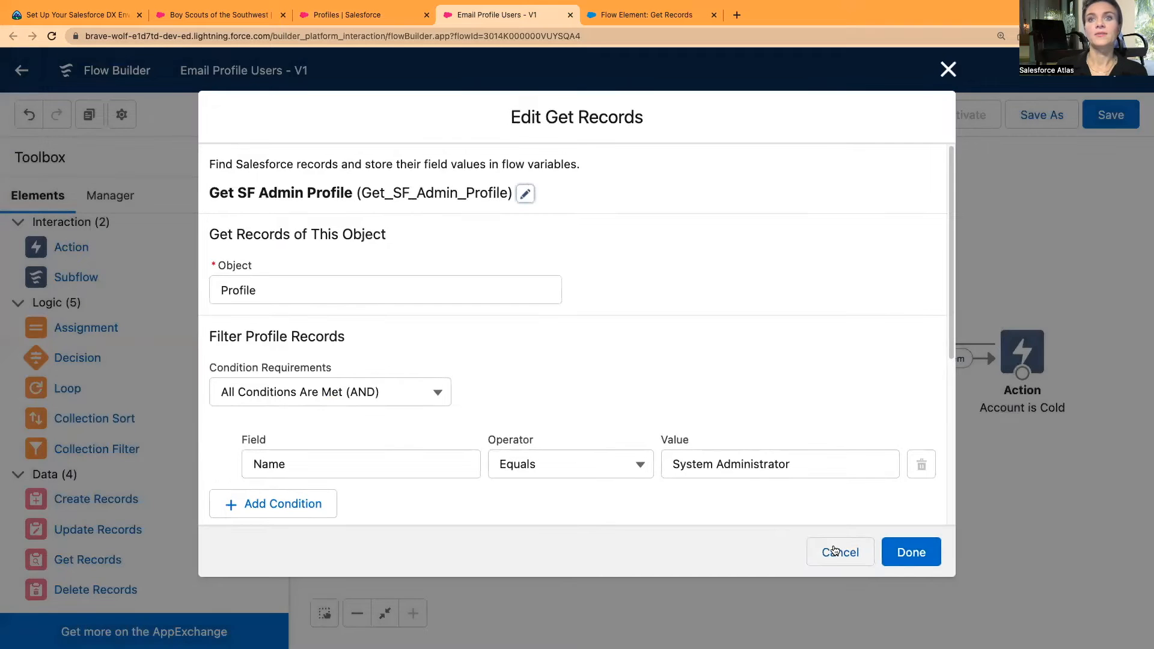
click(835, 551)
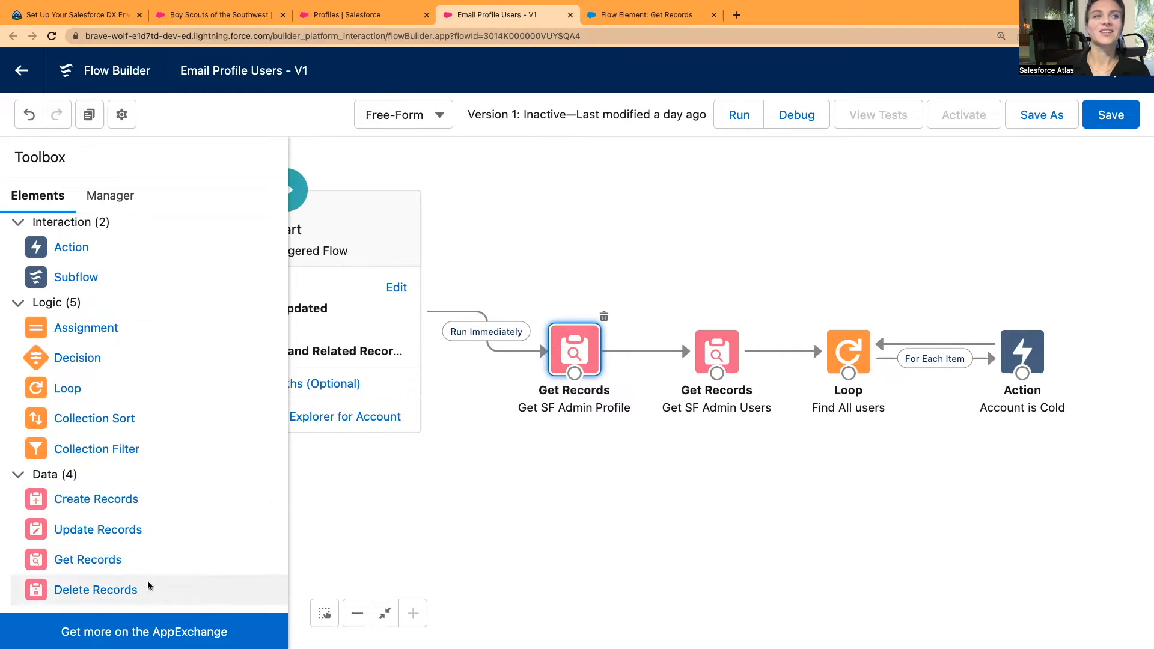
Examine the object and name filter of the Get SF Admin Profile element and compare them with the System Administrator profile.
double_click(568, 356)
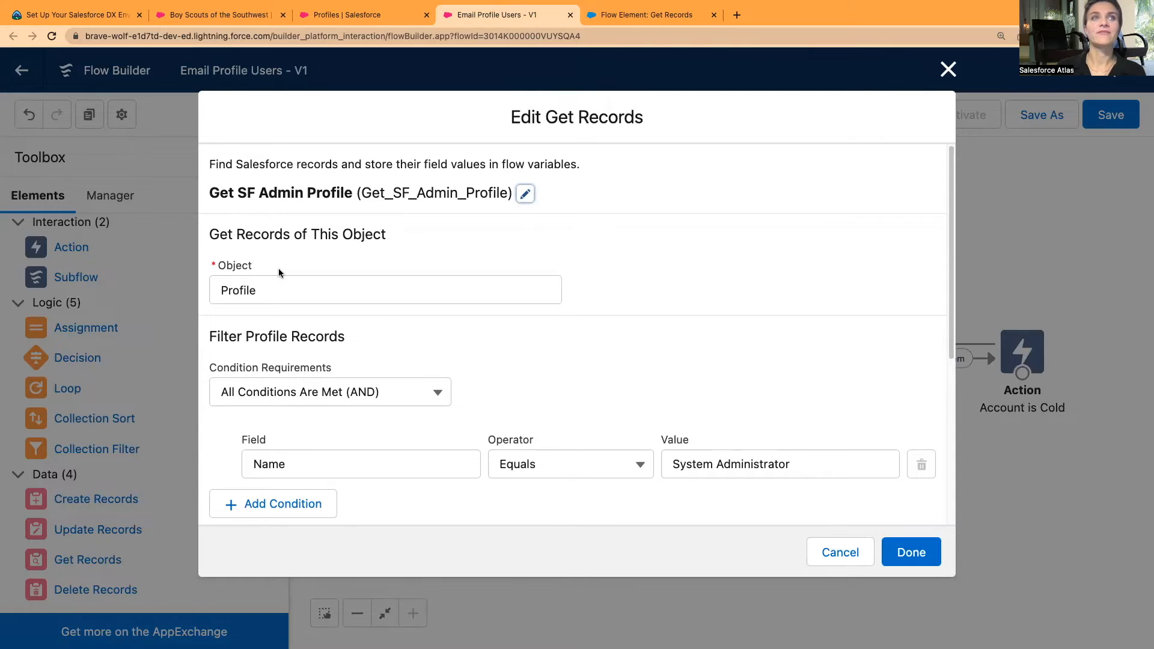
scroll(471, 341, down, 3)
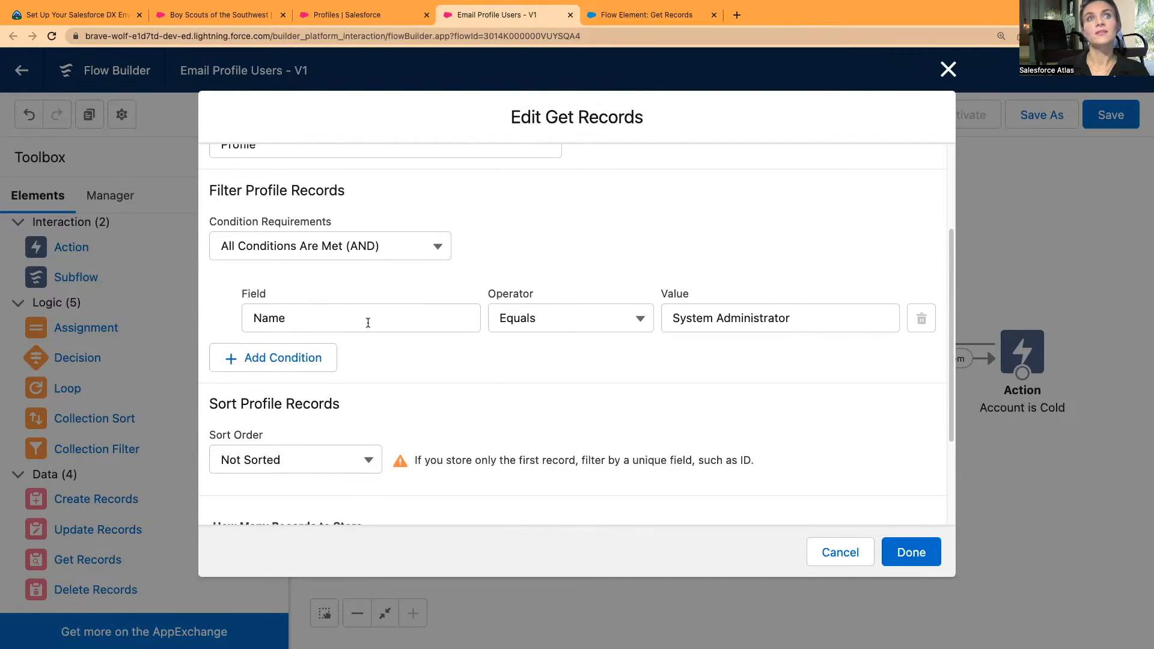
scroll(428, 298, up, 1)
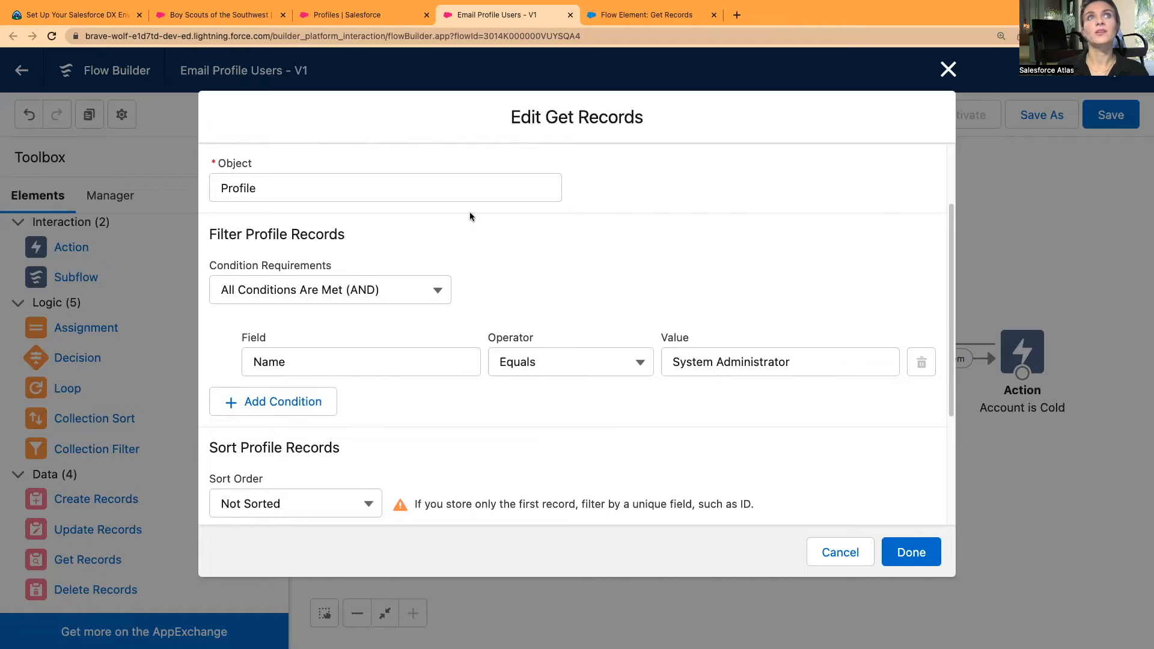
click(341, 17)
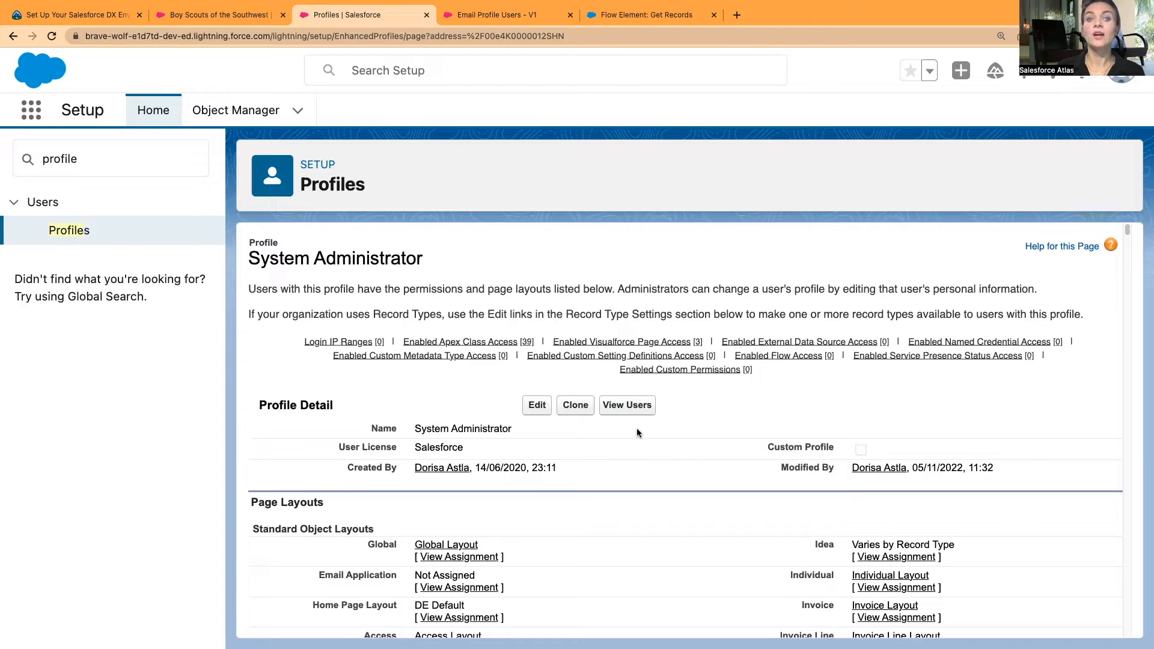
Review the filter, sort order and record storage settings of the Get SF Admin Profile element and close it.
key(ctrl+Tab)
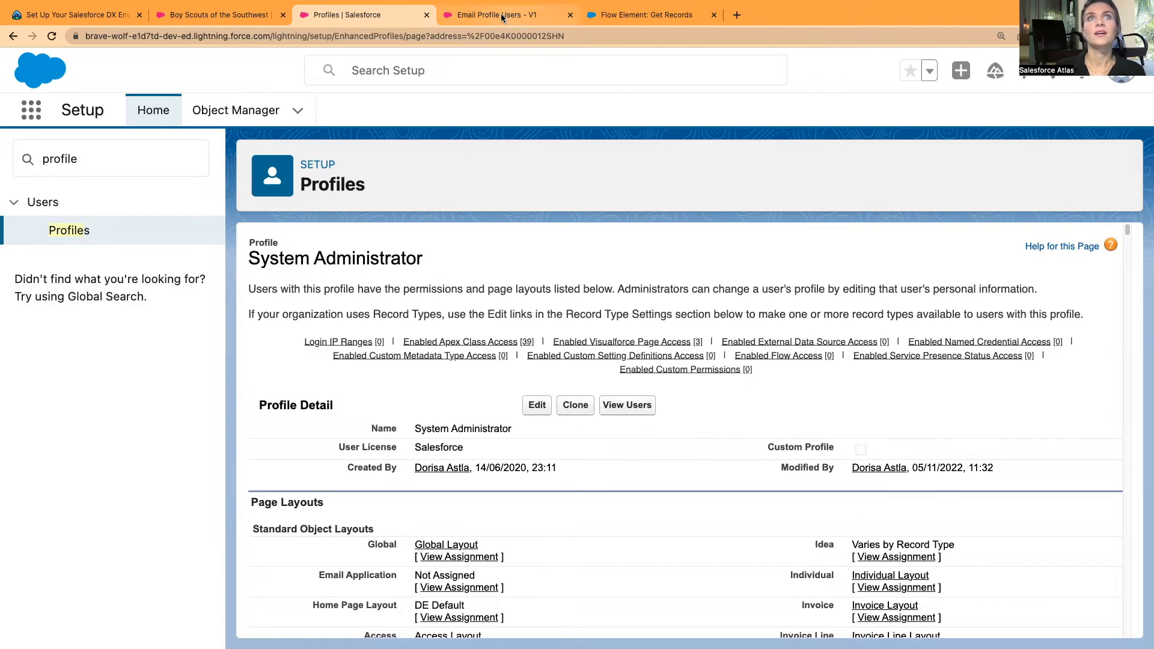
scroll(655, 443, up, 2)
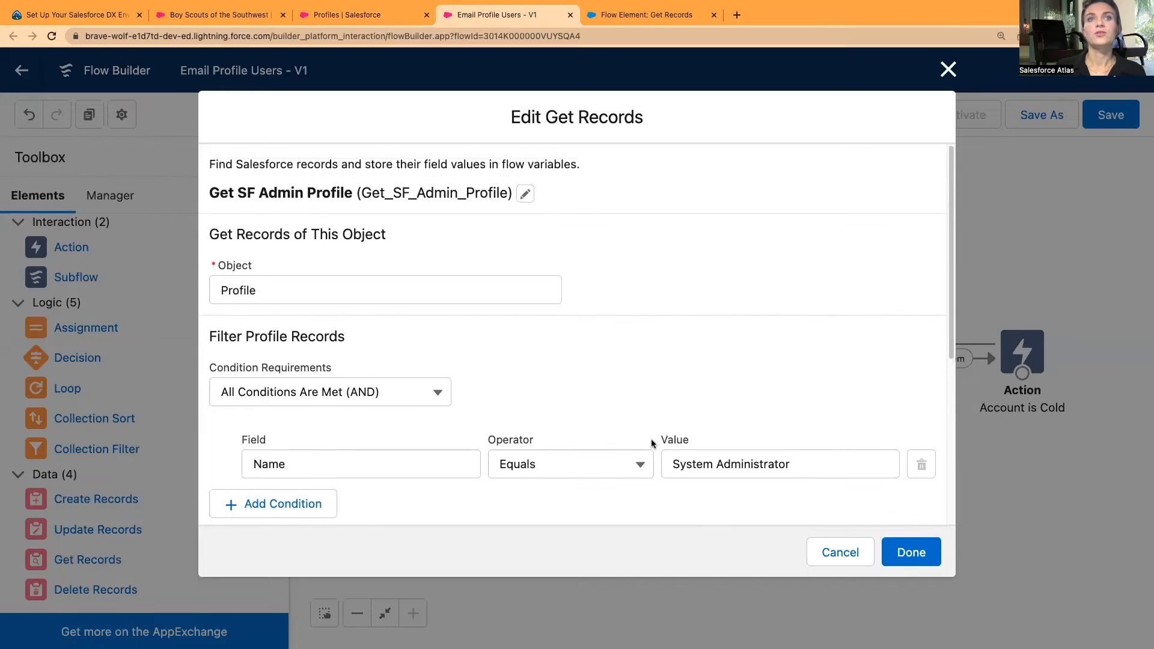
scroll(635, 447, down, 5)
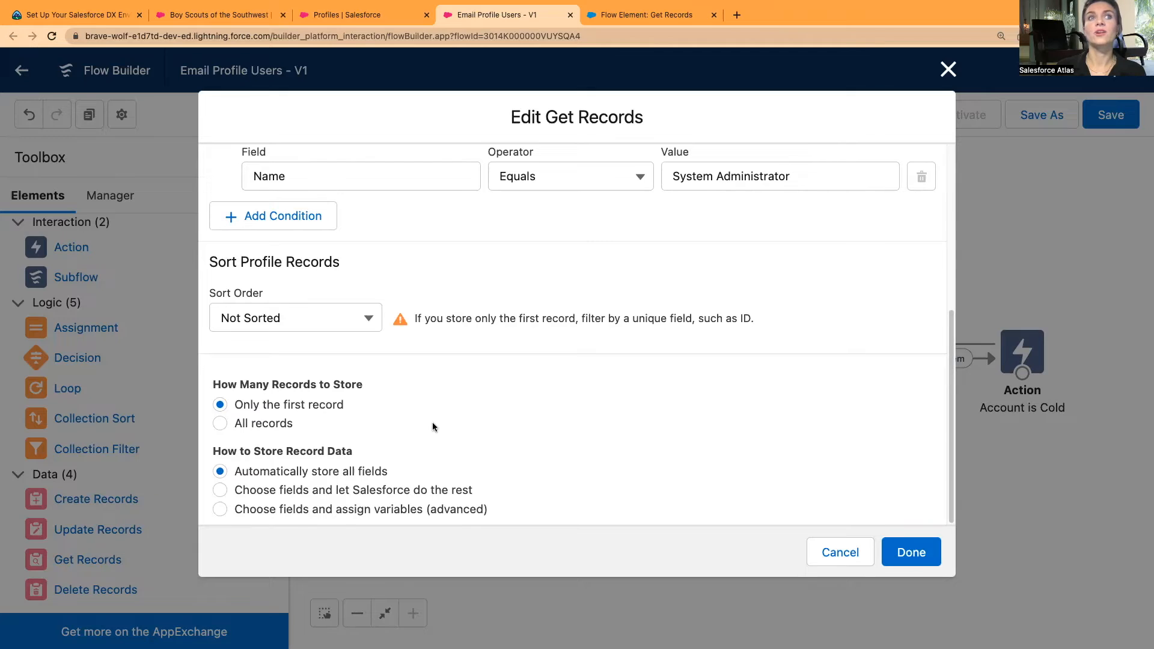
scroll(517, 442, up, 3)
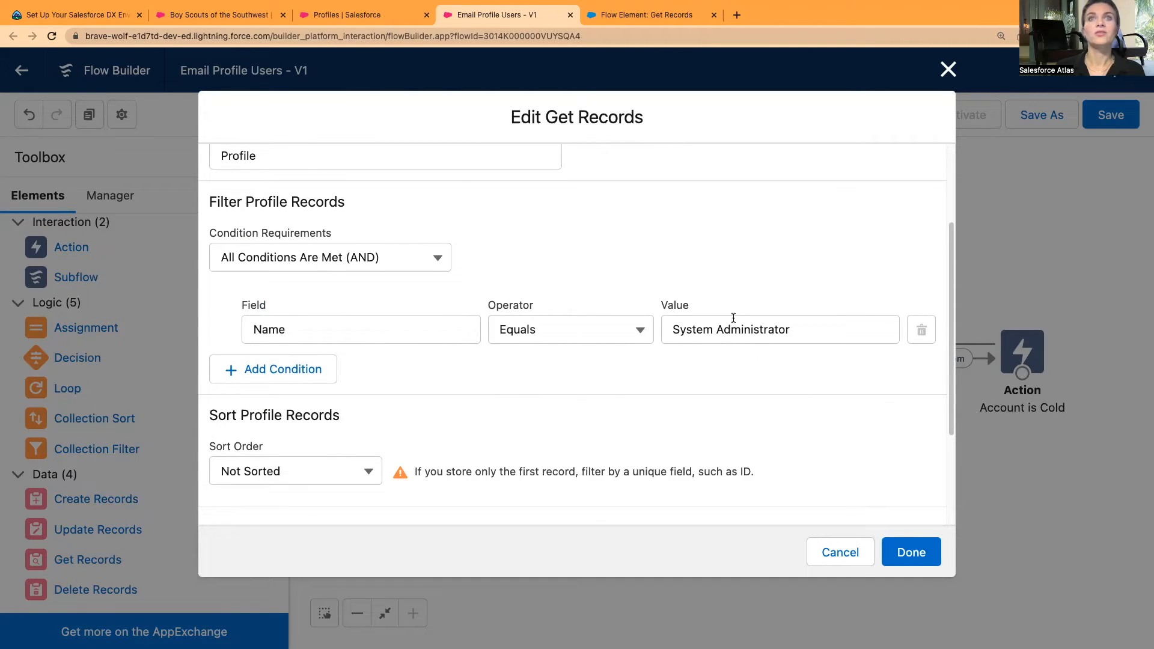
scroll(712, 375, up, 3)
scroll(712, 375, down, 5)
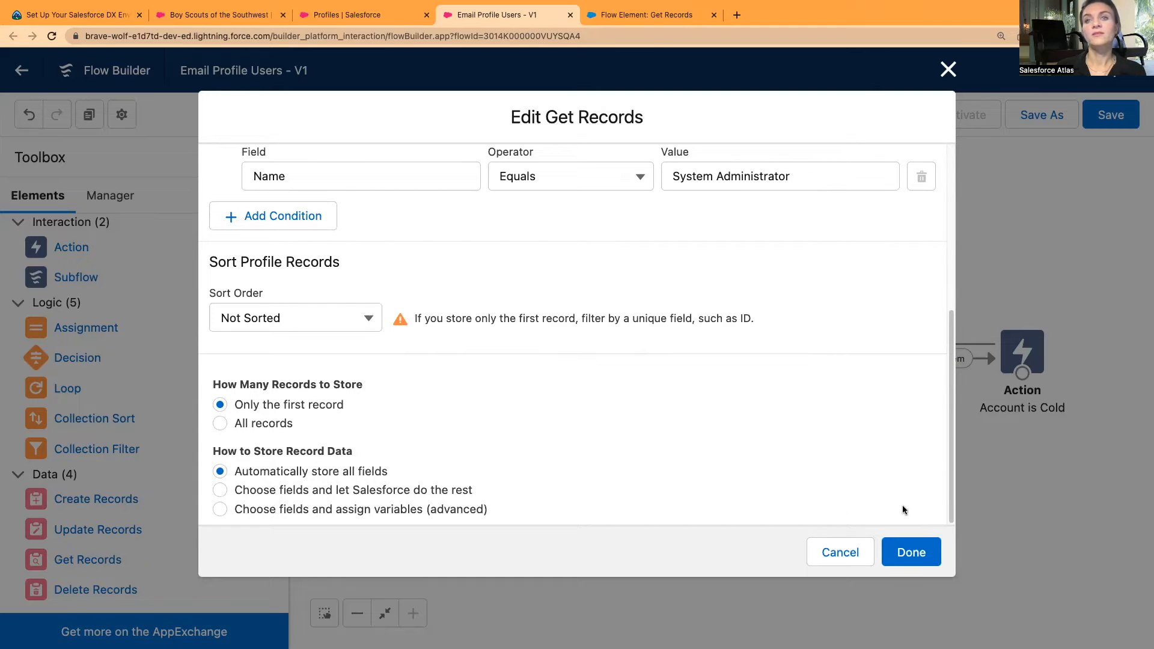
click(912, 552)
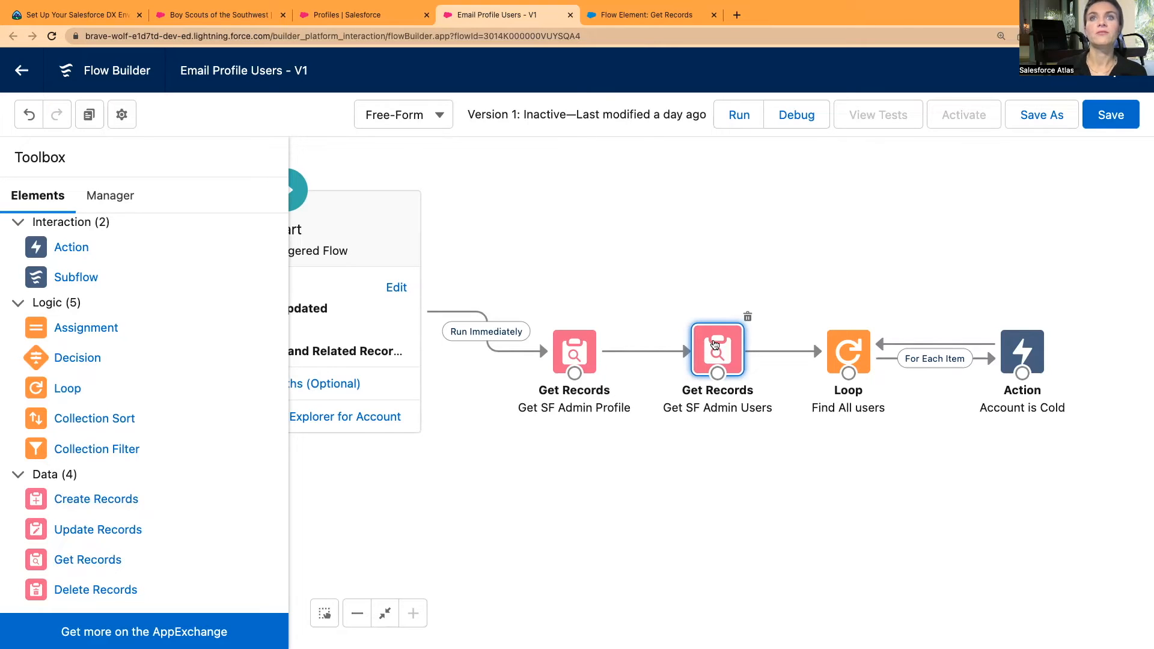
Examine the object and ProfileId filter of the Get SF Admin Users element, consulting the System Administrator profile in Setup.
double_click(715, 344)
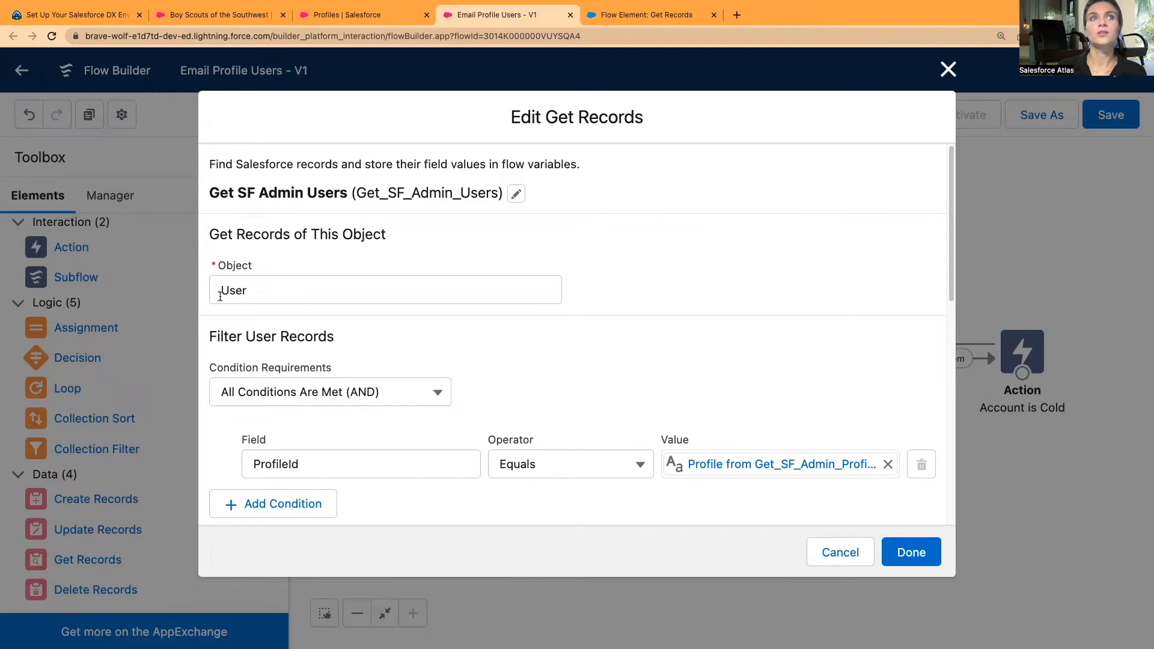
scroll(510, 357, down, 1)
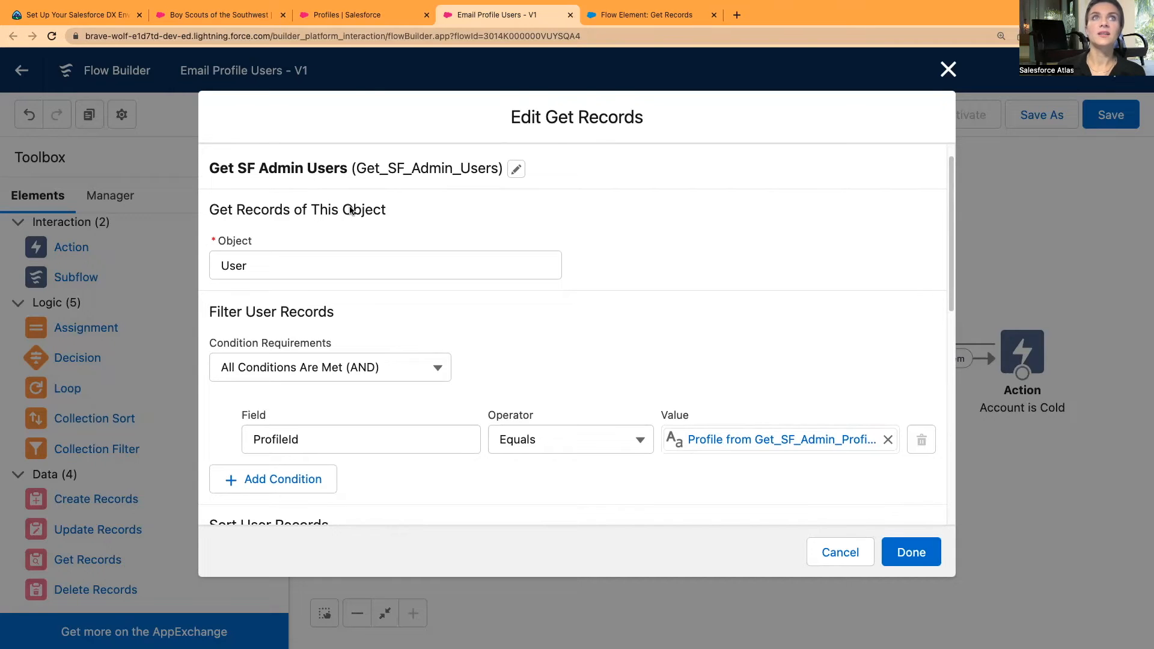
click(341, 16)
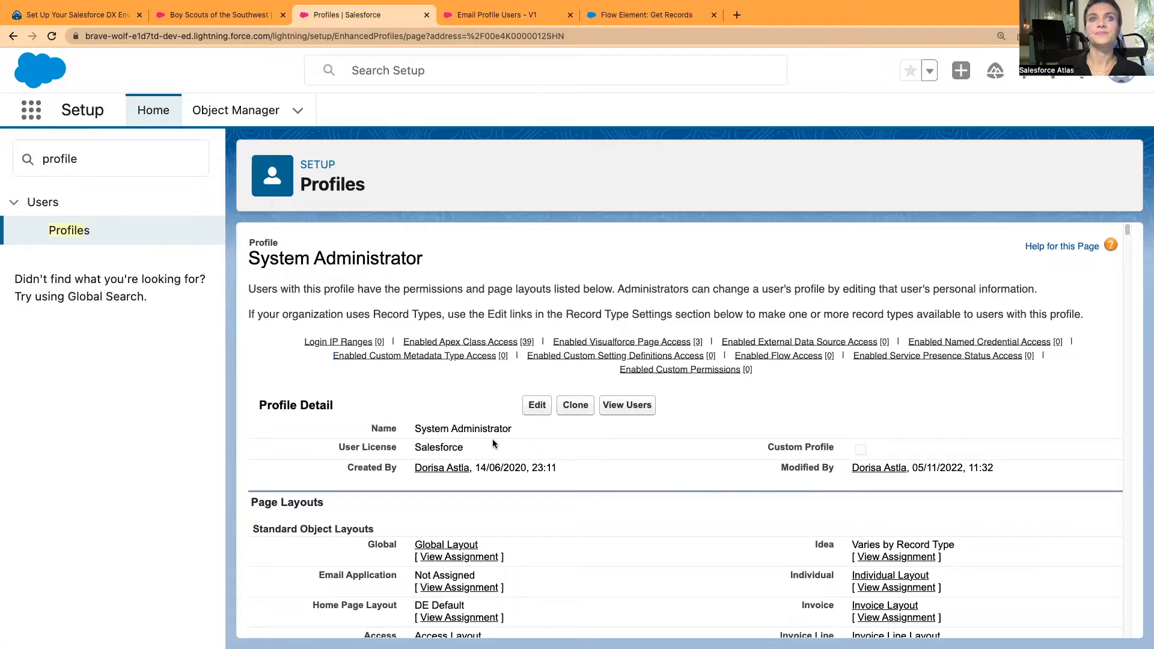
click(487, 16)
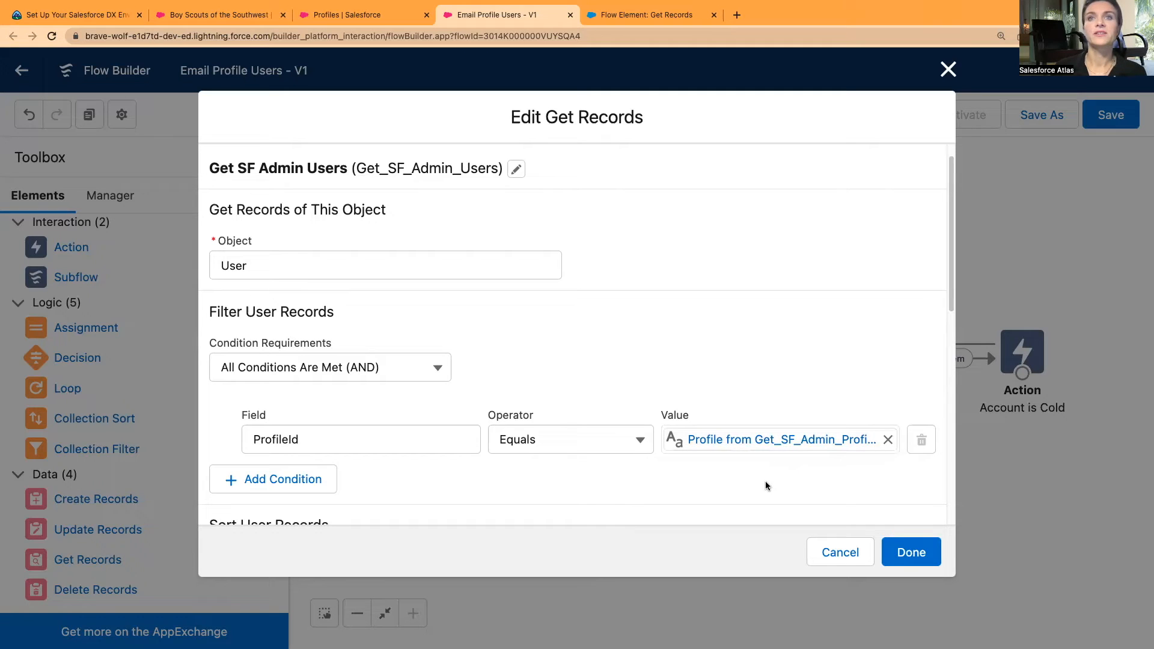
Inspect the reference behind the ProfileId filter value in Get SF Admin Users and check it against the System Administrator profile page.
click(758, 443)
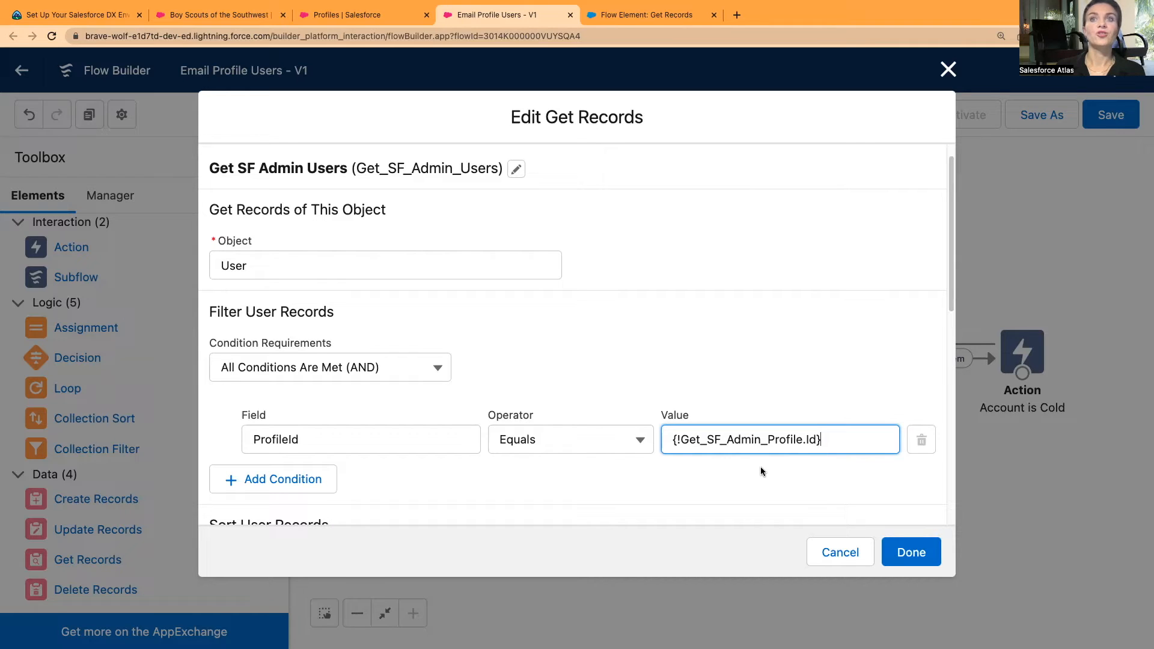
click(814, 476)
click(344, 16)
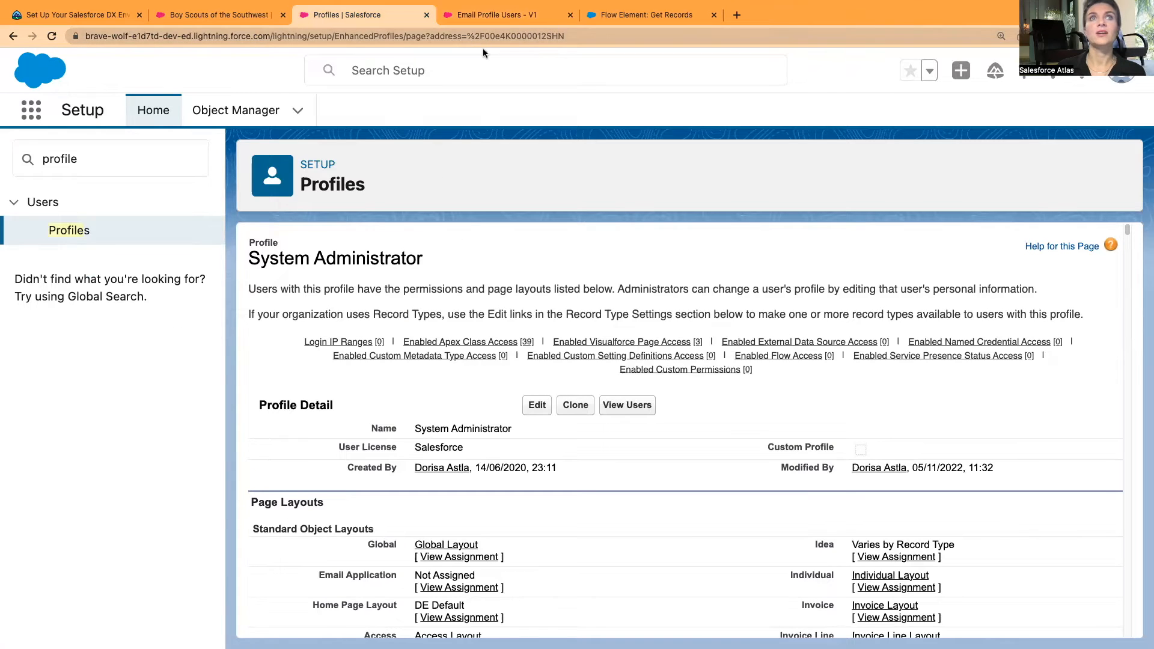
click(483, 16)
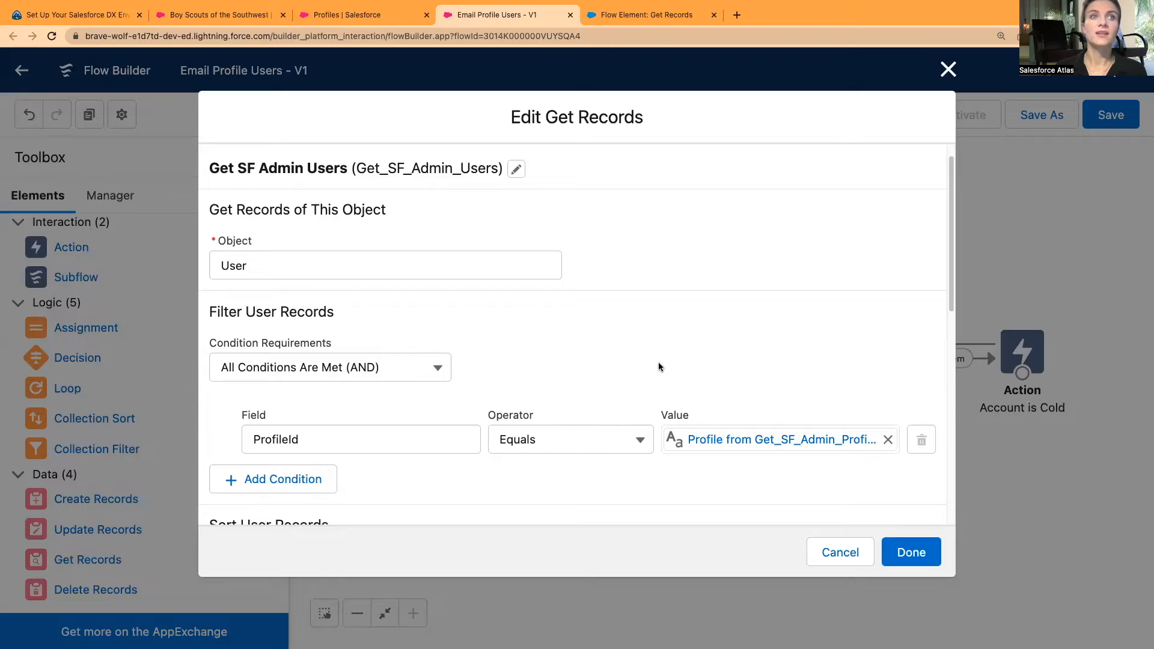
Review the User object, ProfileId filter condition and sort order of the Get SF Admin Users element.
scroll(631, 391, down, 1)
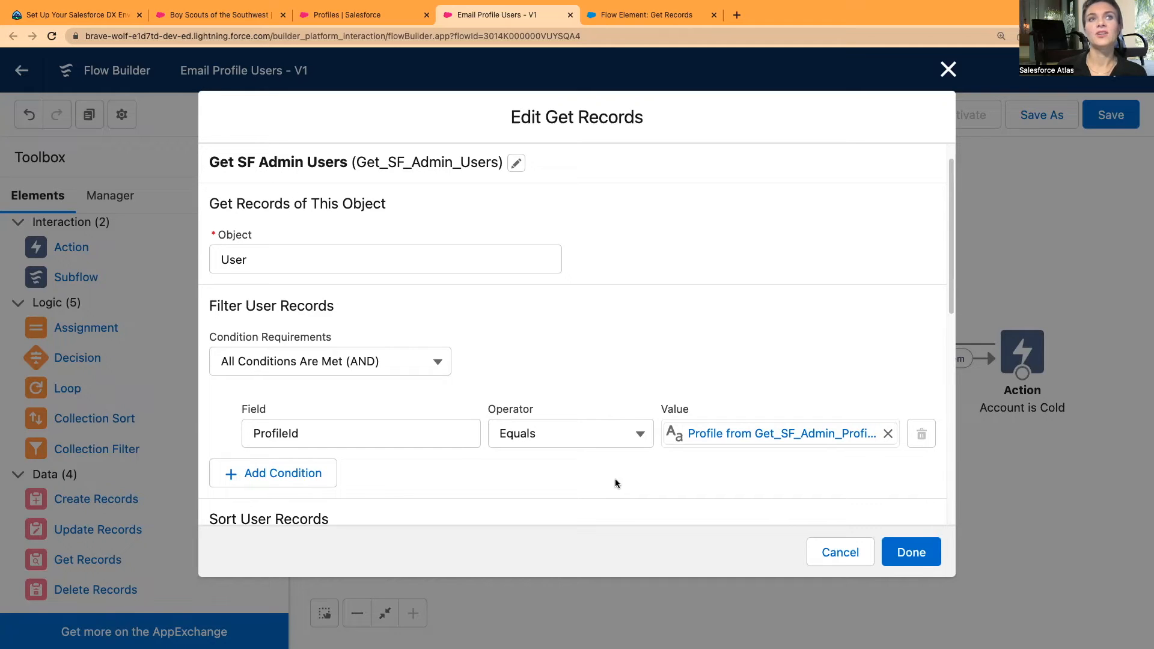
scroll(619, 492, up, 1)
scroll(619, 494, down, 5)
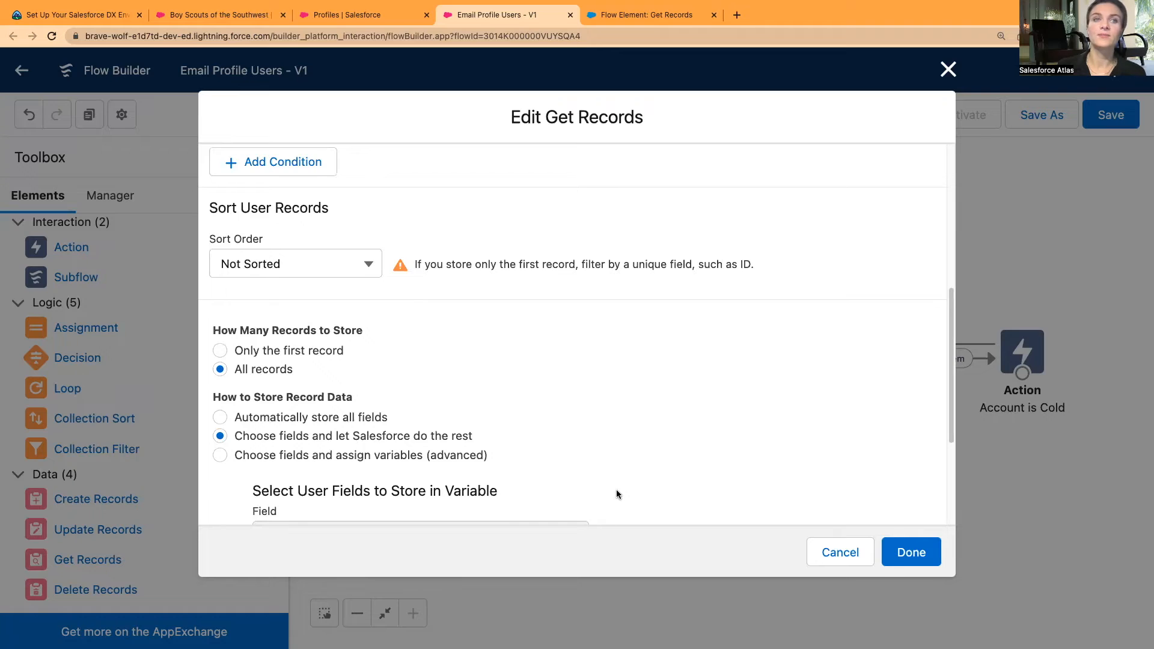
scroll(629, 424, up, 5)
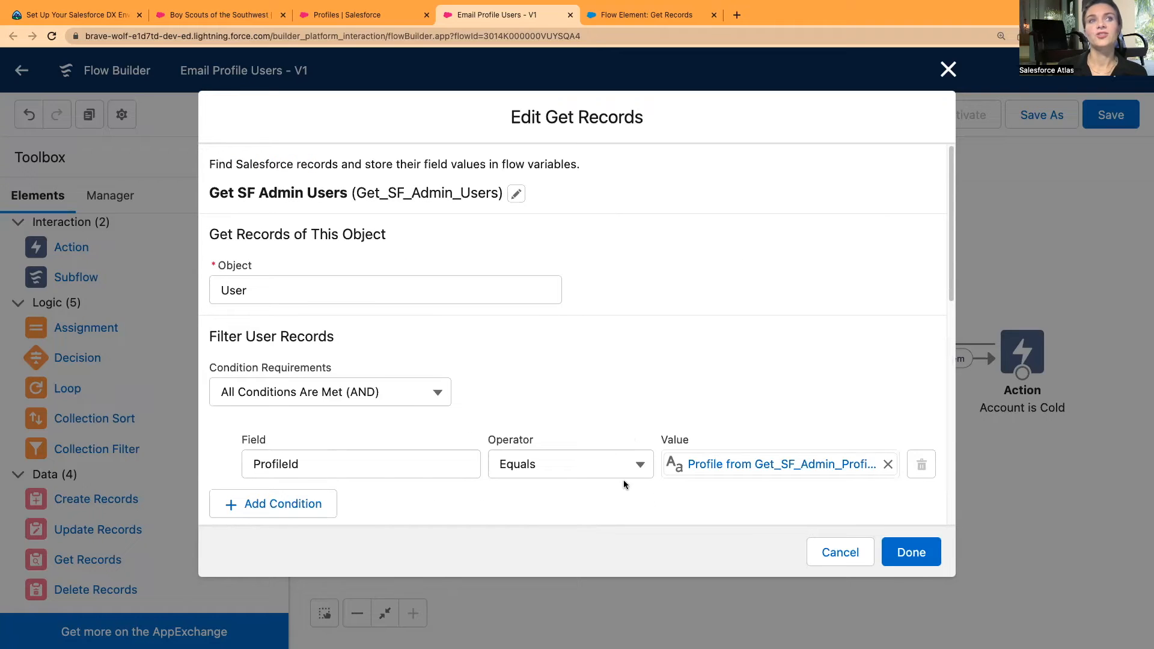
scroll(625, 485, down, 3)
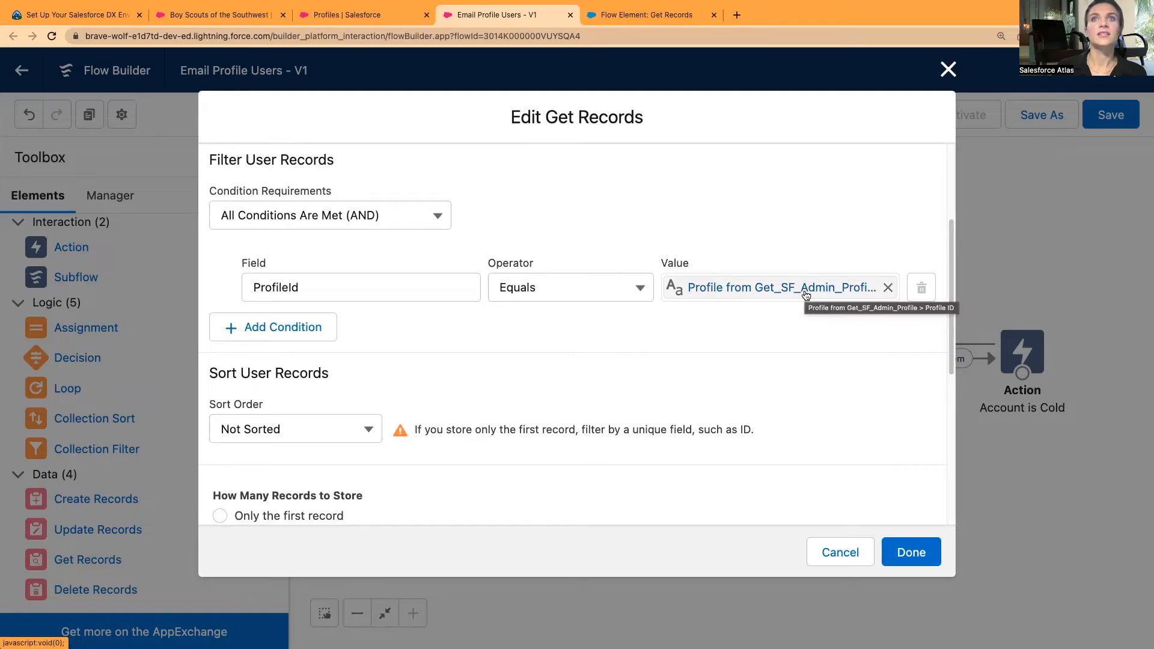
scroll(806, 295, down, 1)
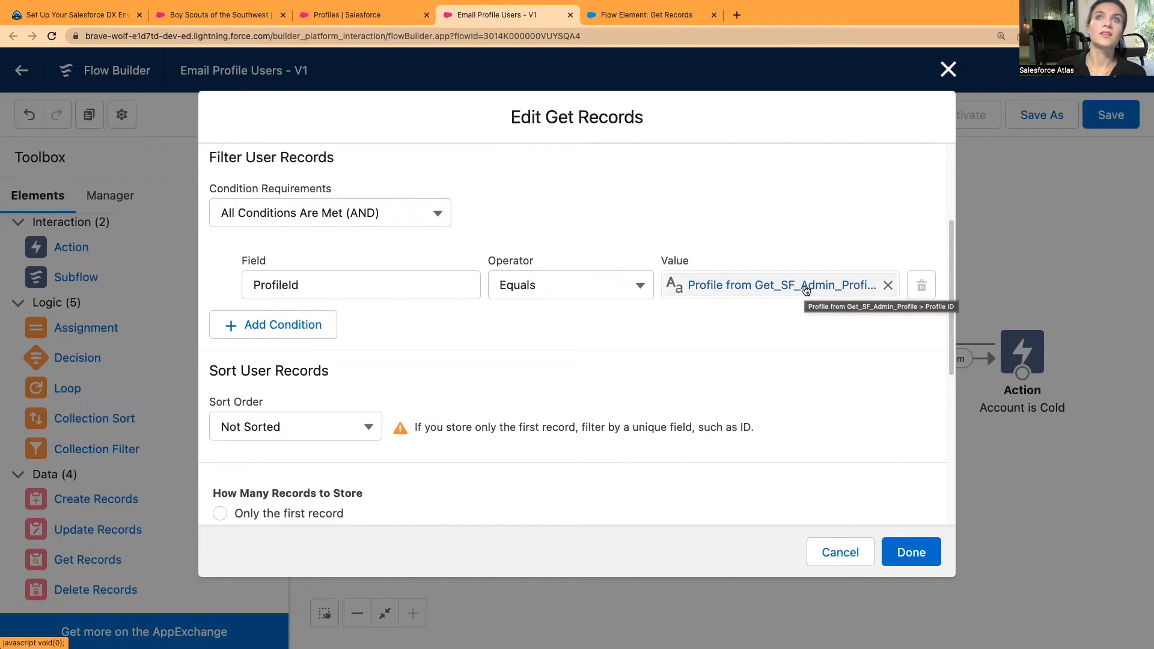
scroll(628, 385, down, 5)
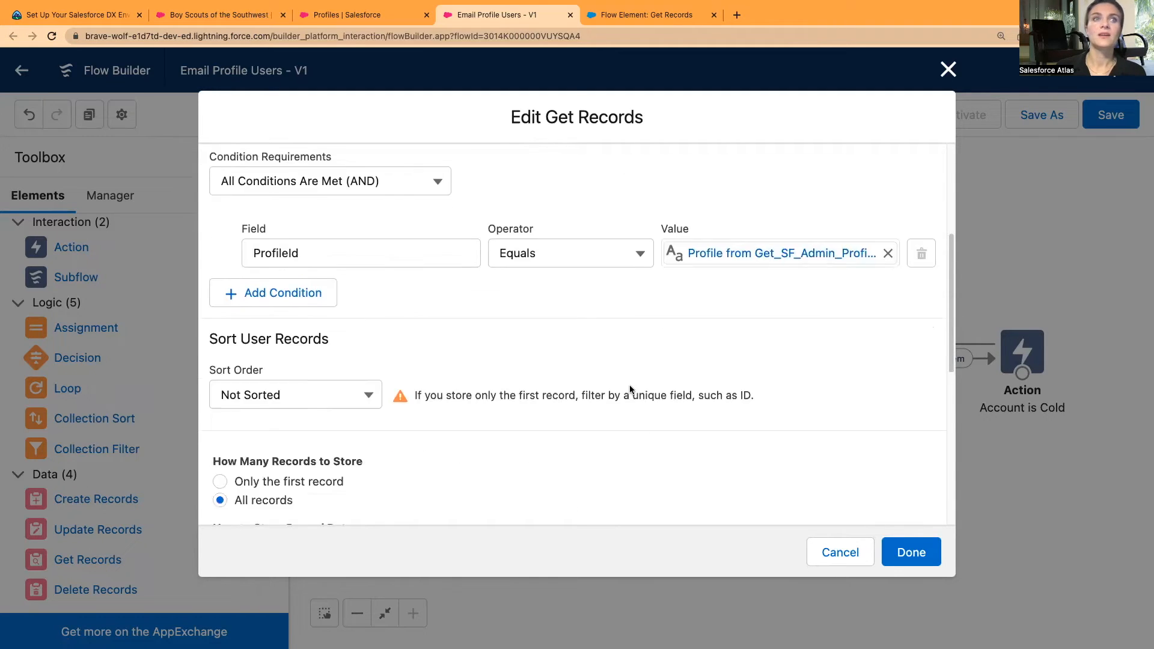
Check how many records and which User fields the Get SF Admin Users element stores, and close it.
scroll(496, 284, up, 1)
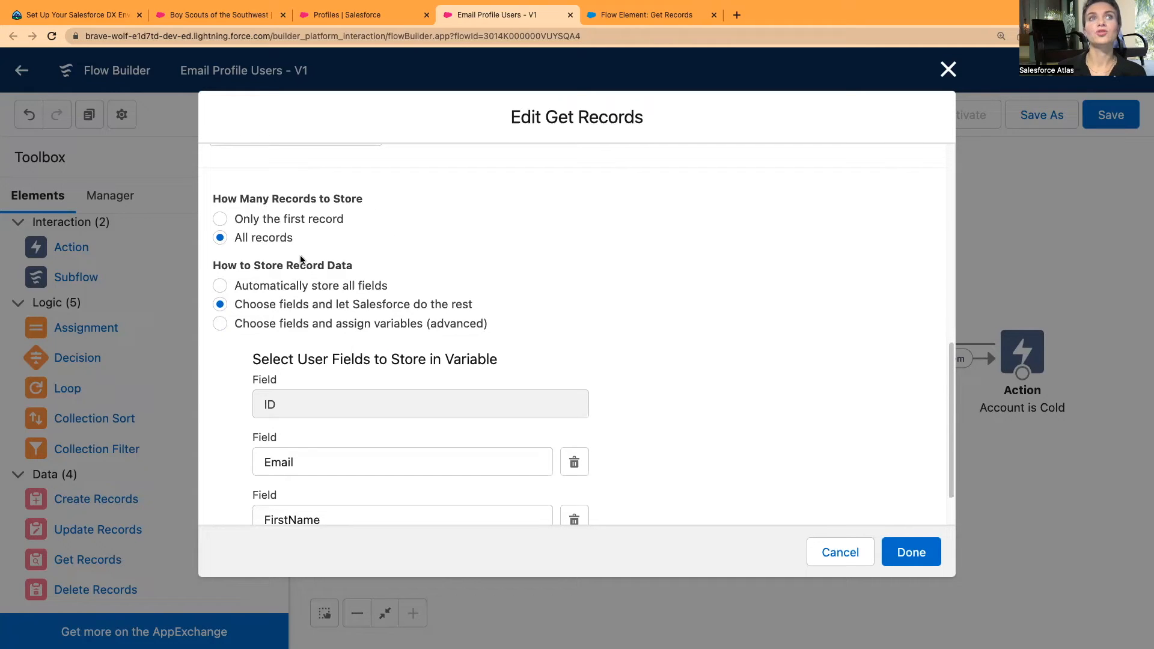
scroll(611, 324, down, 1)
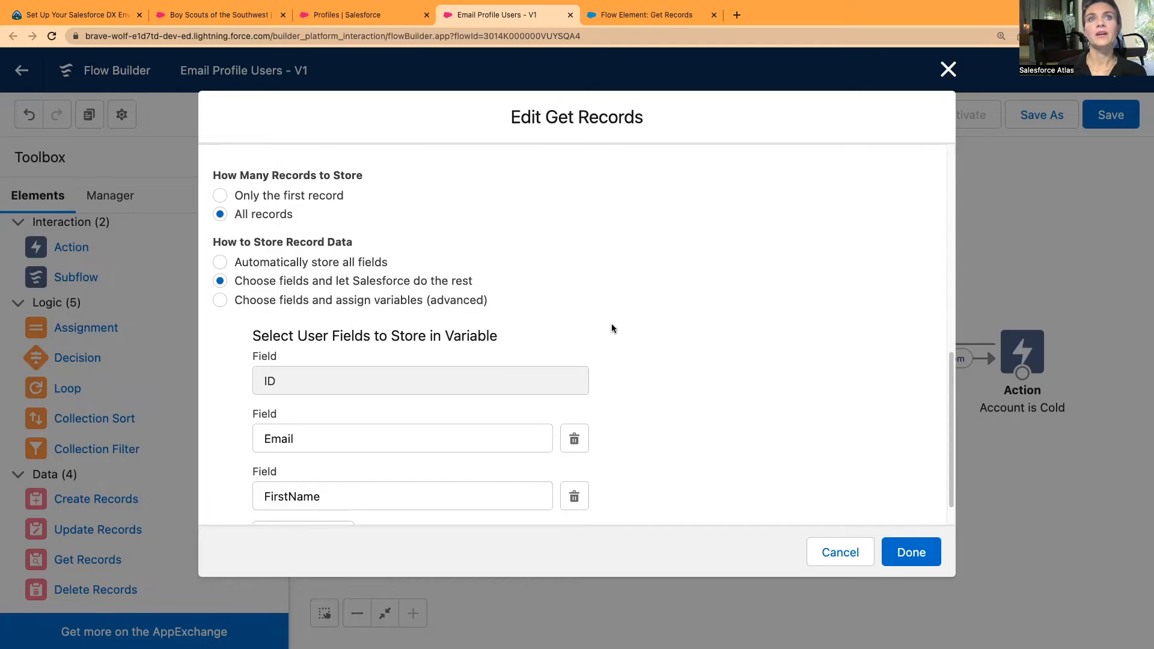
scroll(687, 333, down, 1)
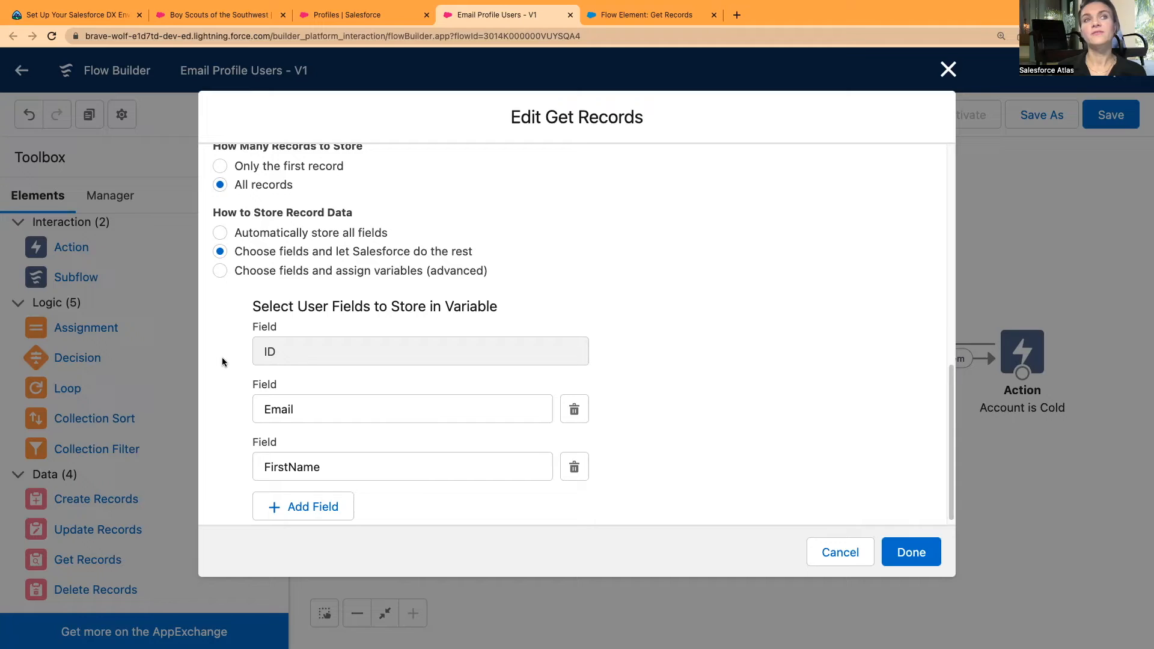
scroll(225, 361, down, 1)
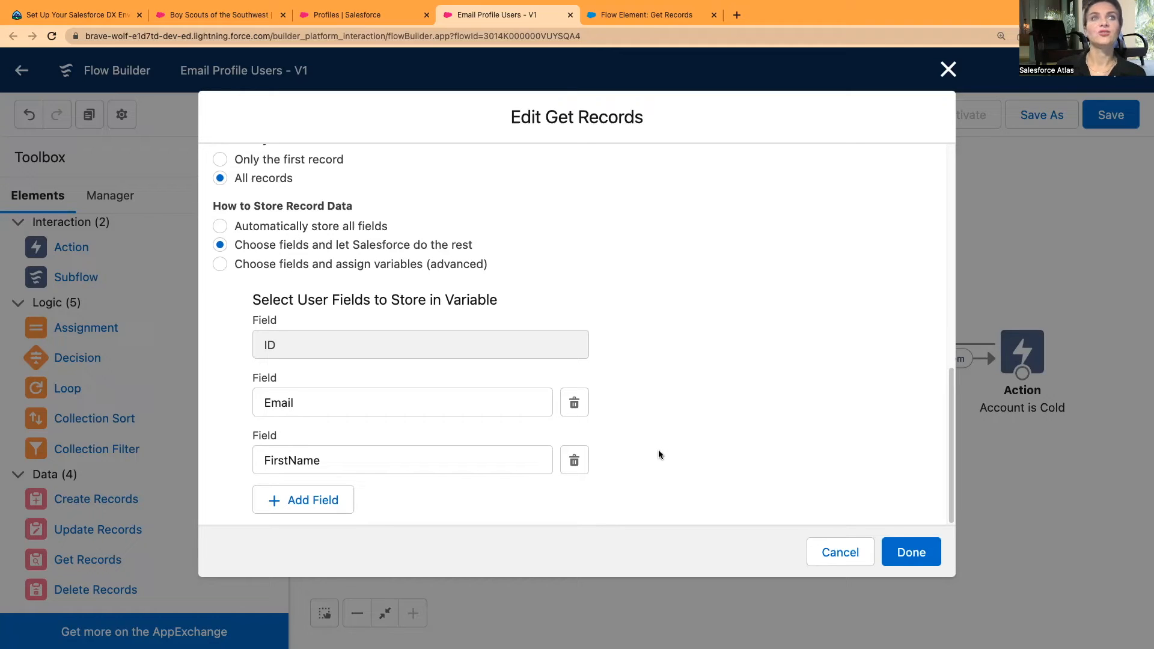
click(923, 556)
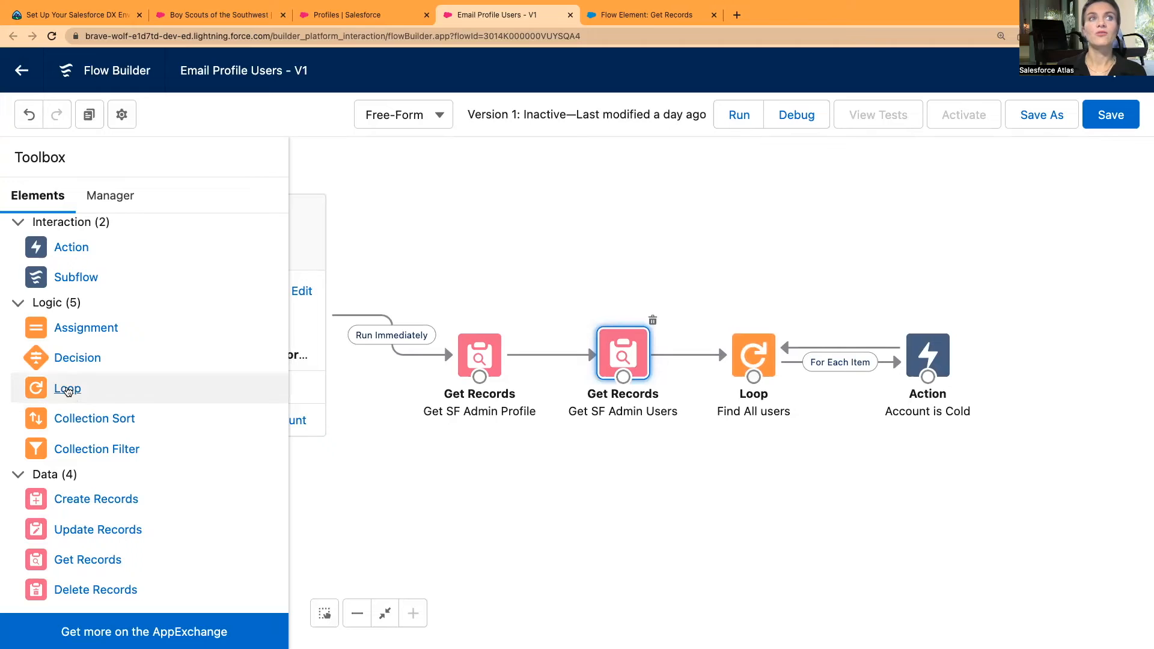
Review the collection variable and iteration direction of the Find All users loop and close it.
double_click(753, 352)
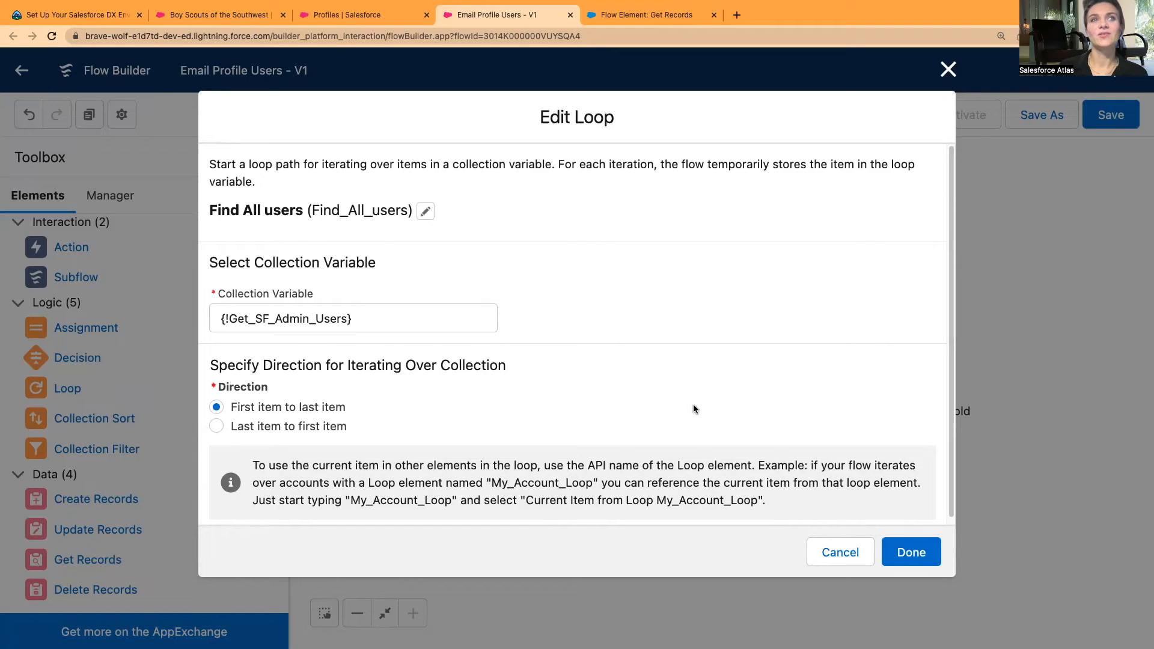
scroll(693, 408, down, 1)
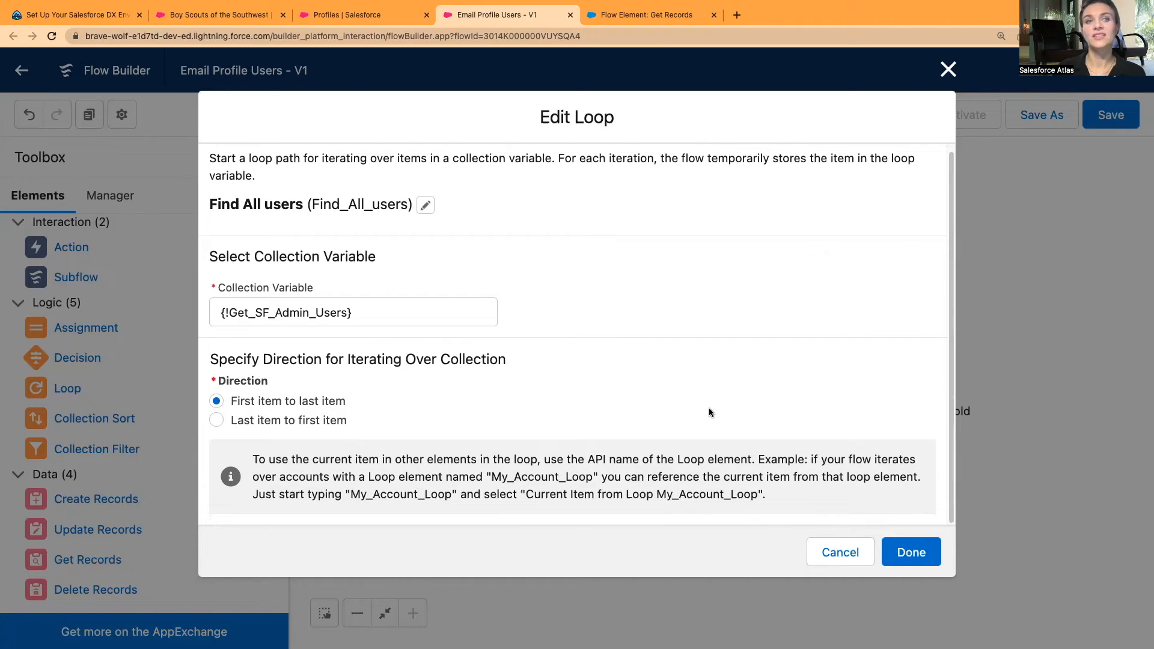
scroll(758, 426, up, 1)
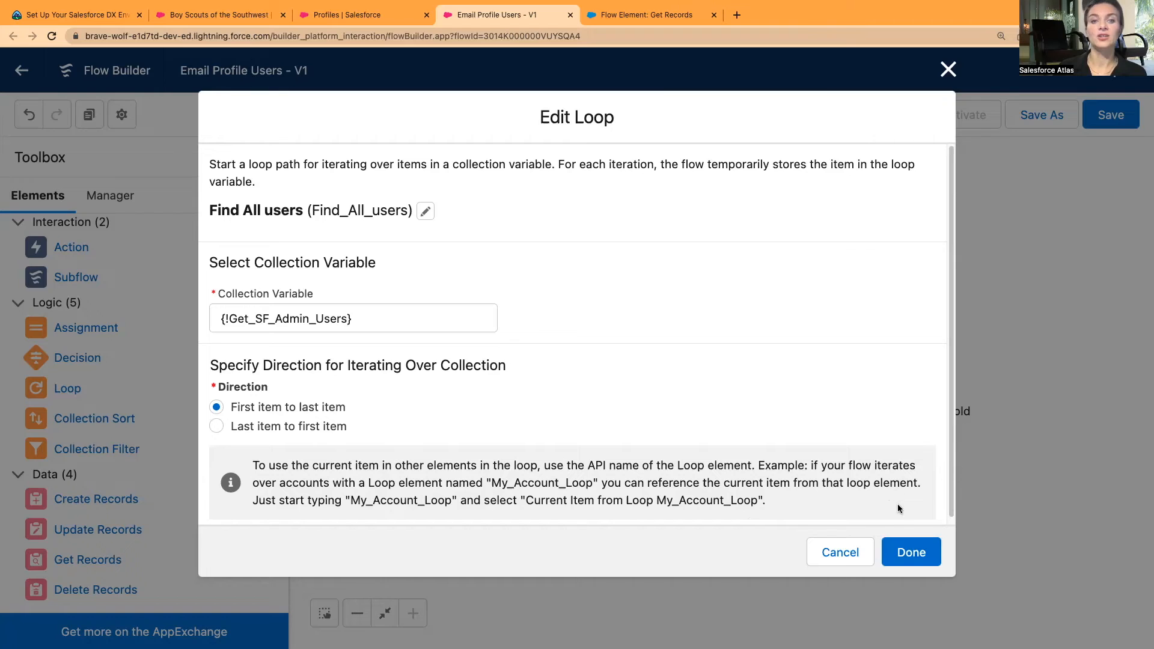
click(909, 551)
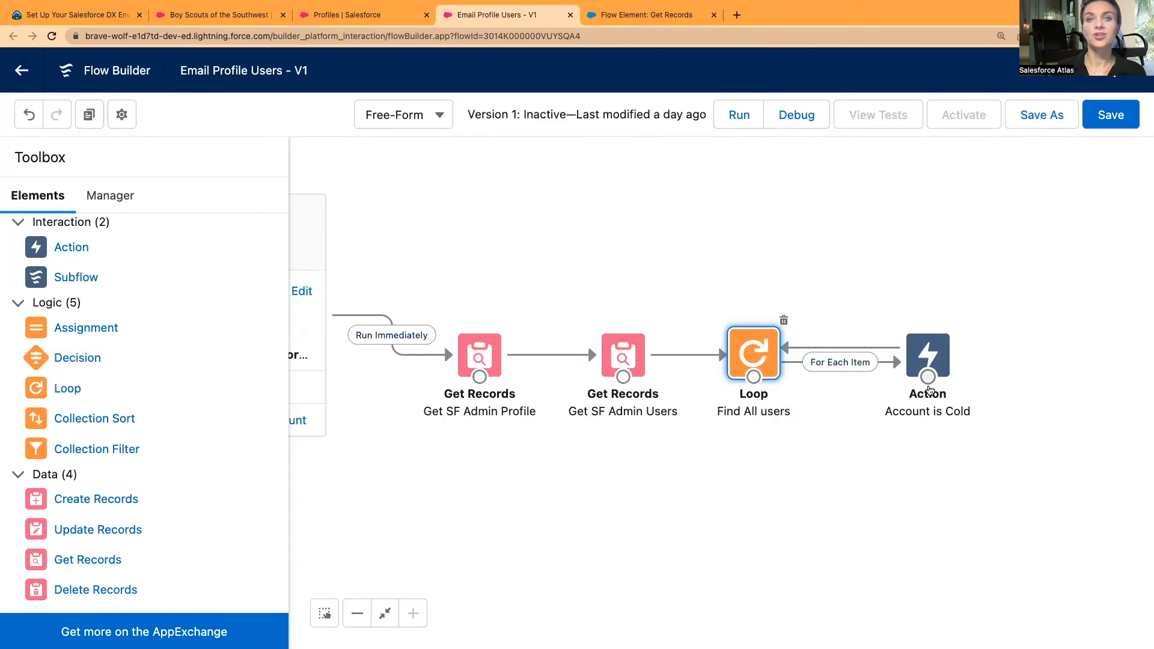
View the body and subject inputs of the Account is Cold action, close it and list the flow's resources.
double_click(930, 356)
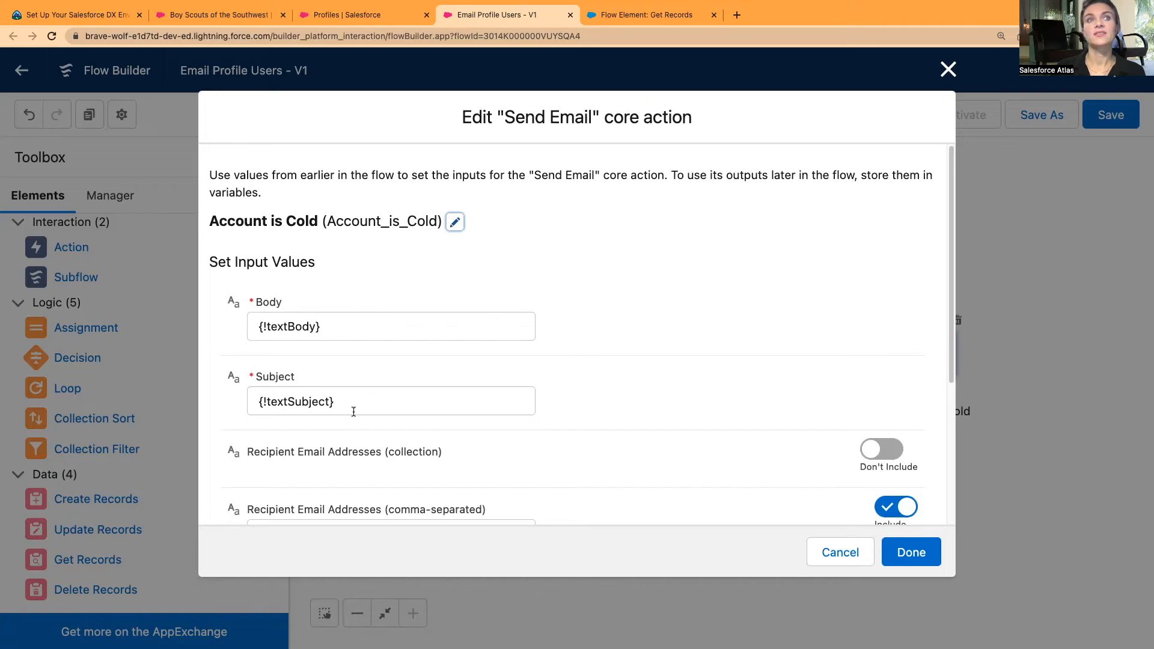
click(833, 551)
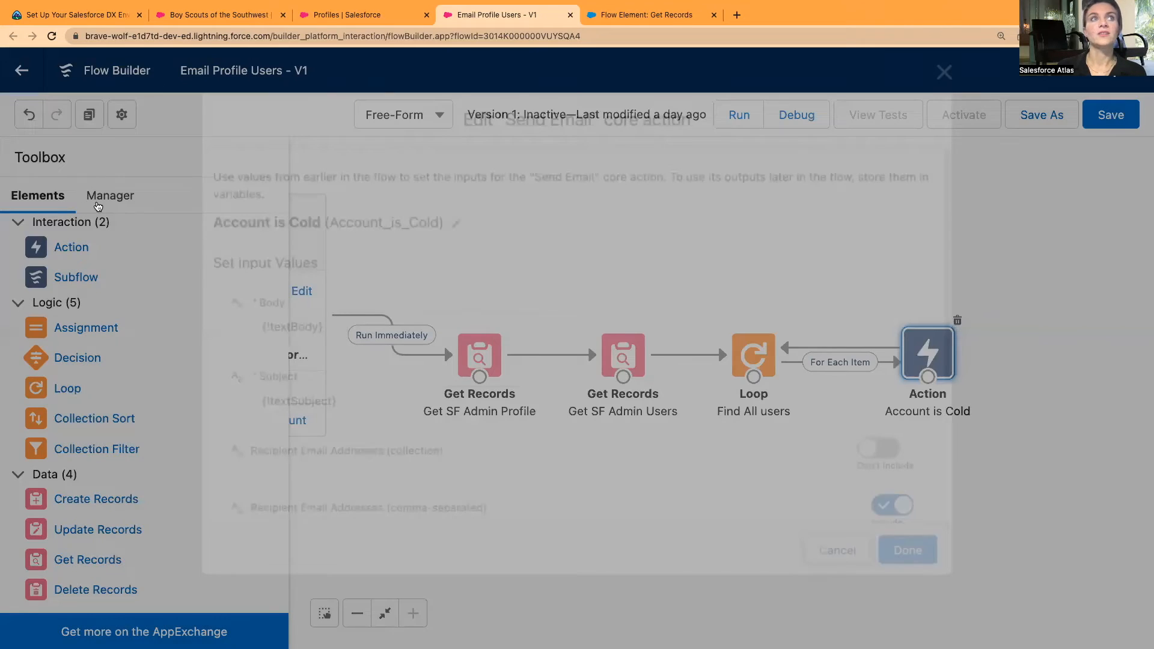
click(109, 202)
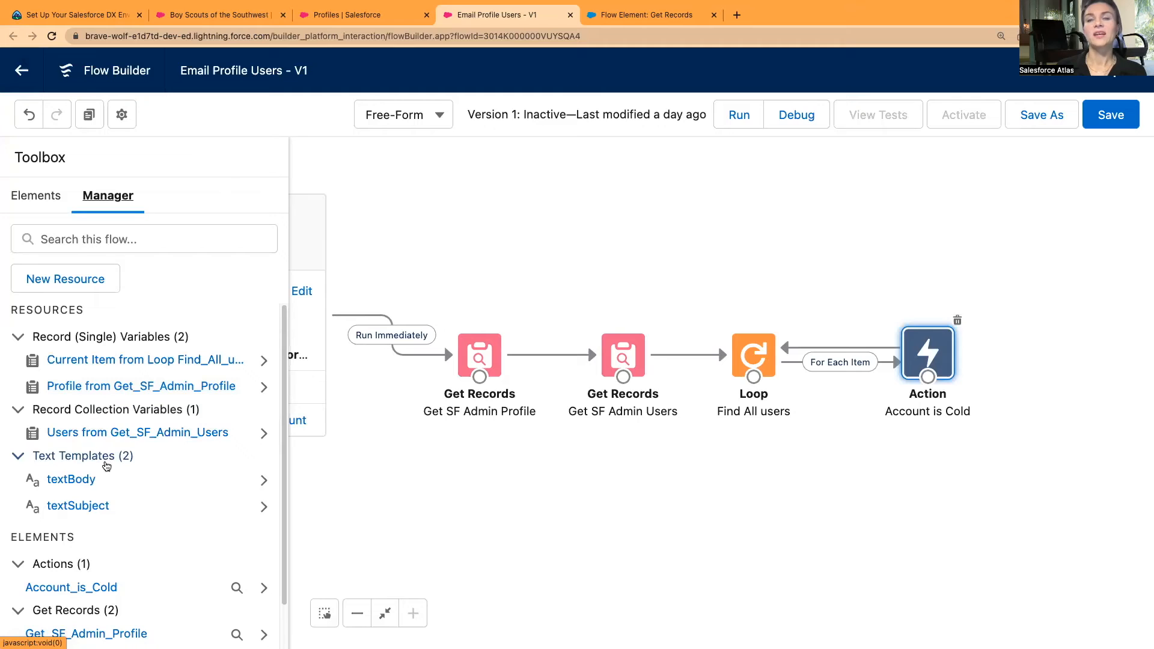
Clear the Body value of the Account is Cold action and start a new Text Template resource for it.
double_click(916, 365)
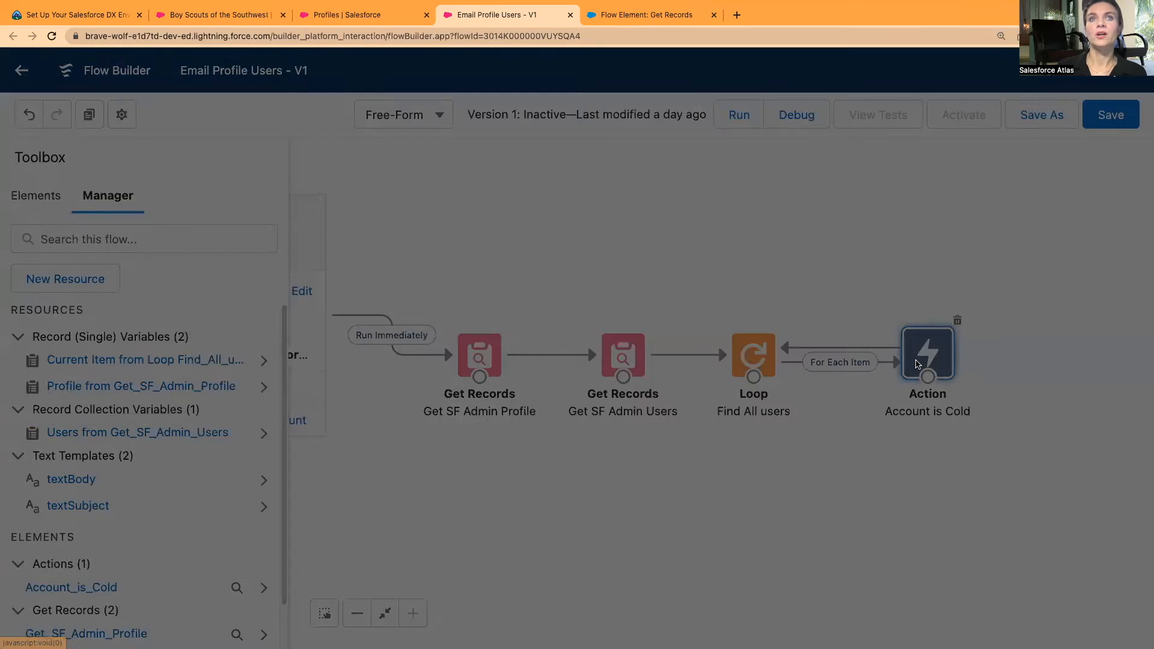
click(430, 329)
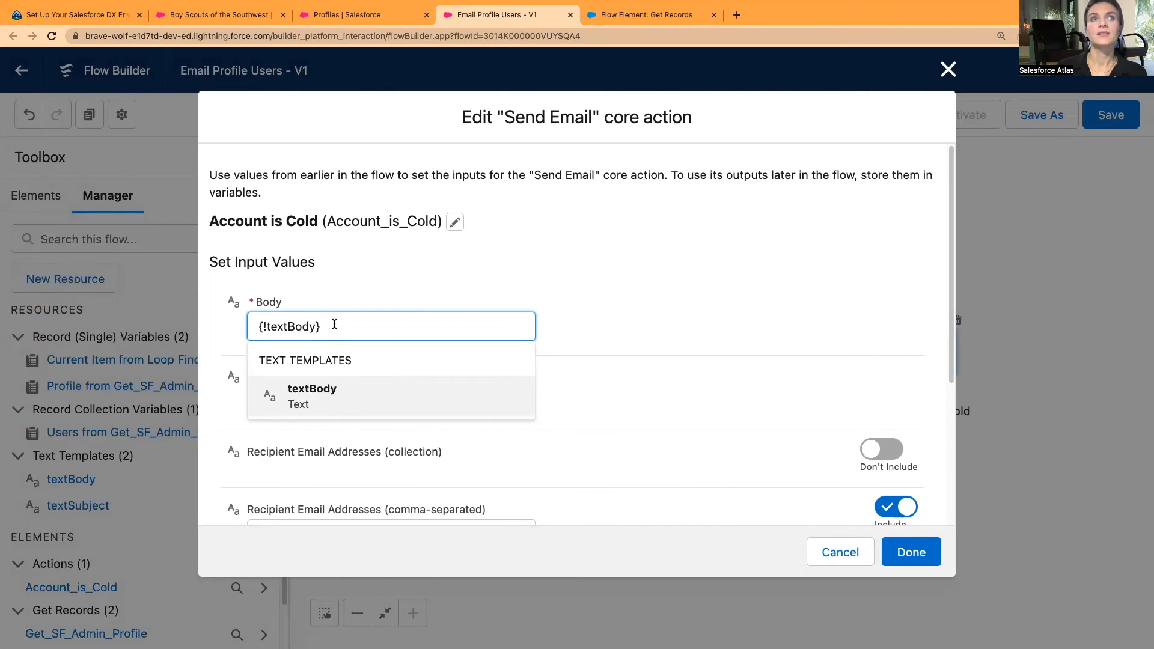
drag(333, 324, 237, 328)
key(BackSpace)
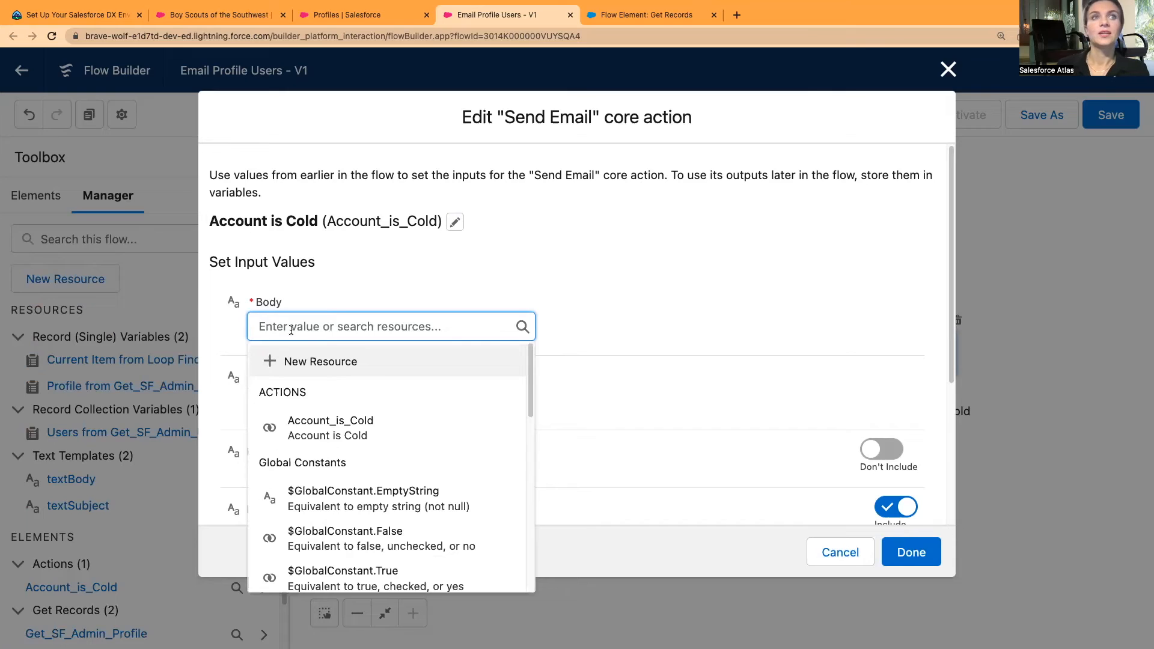
click(240, 332)
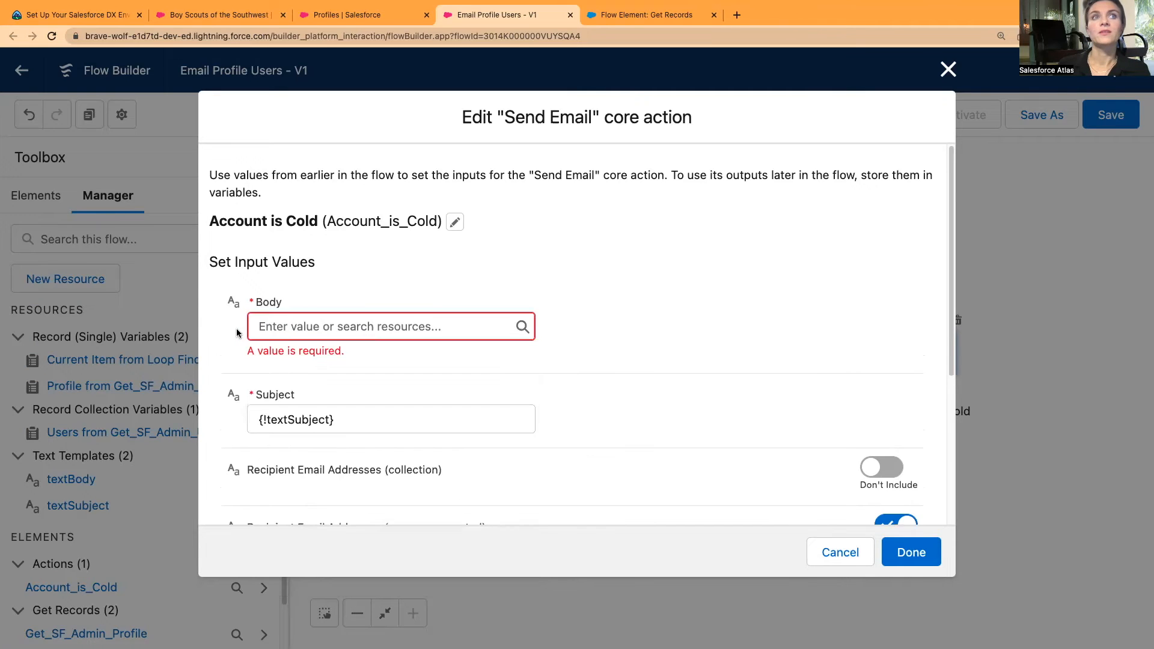
click(281, 326)
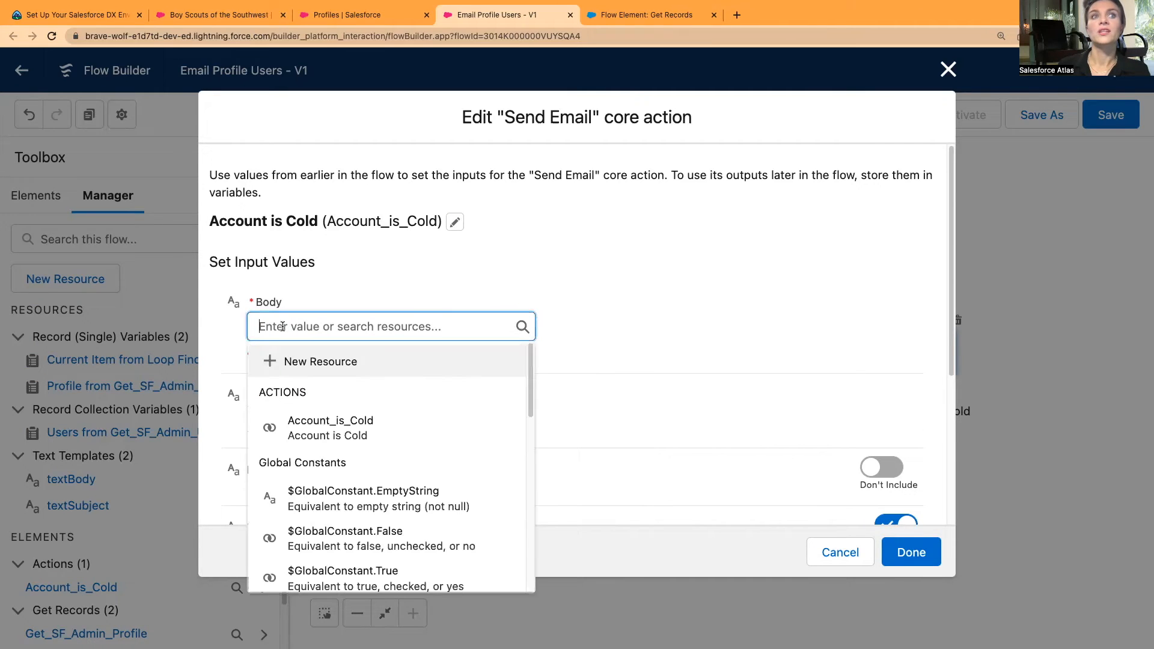
click(323, 363)
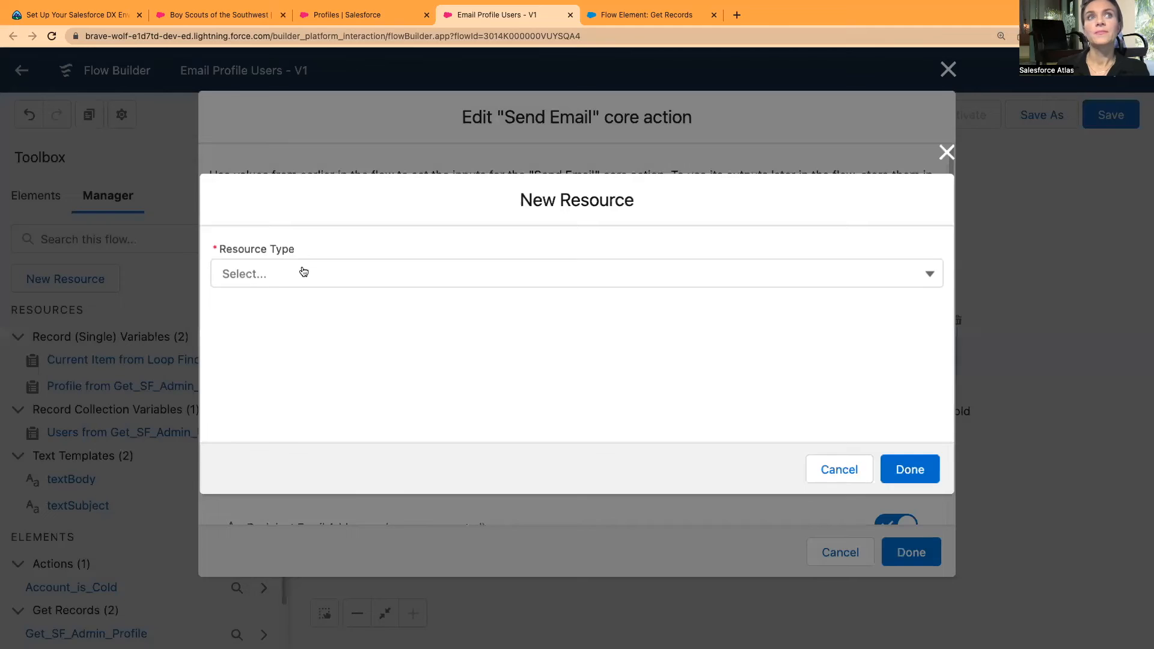
click(303, 272)
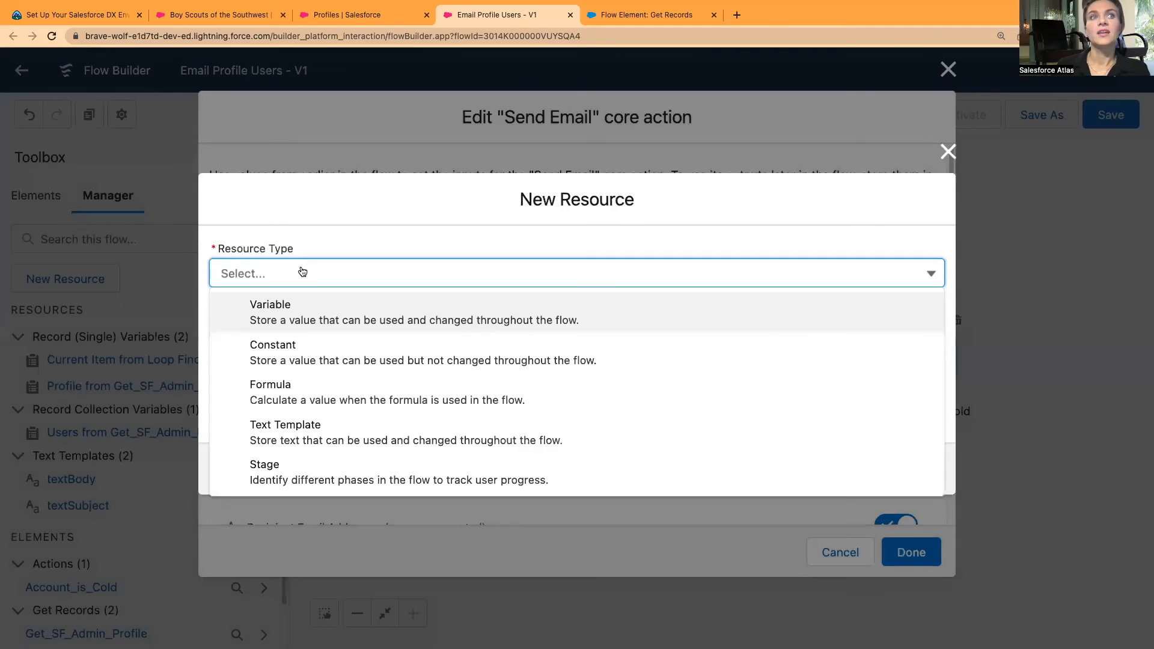
click(303, 431)
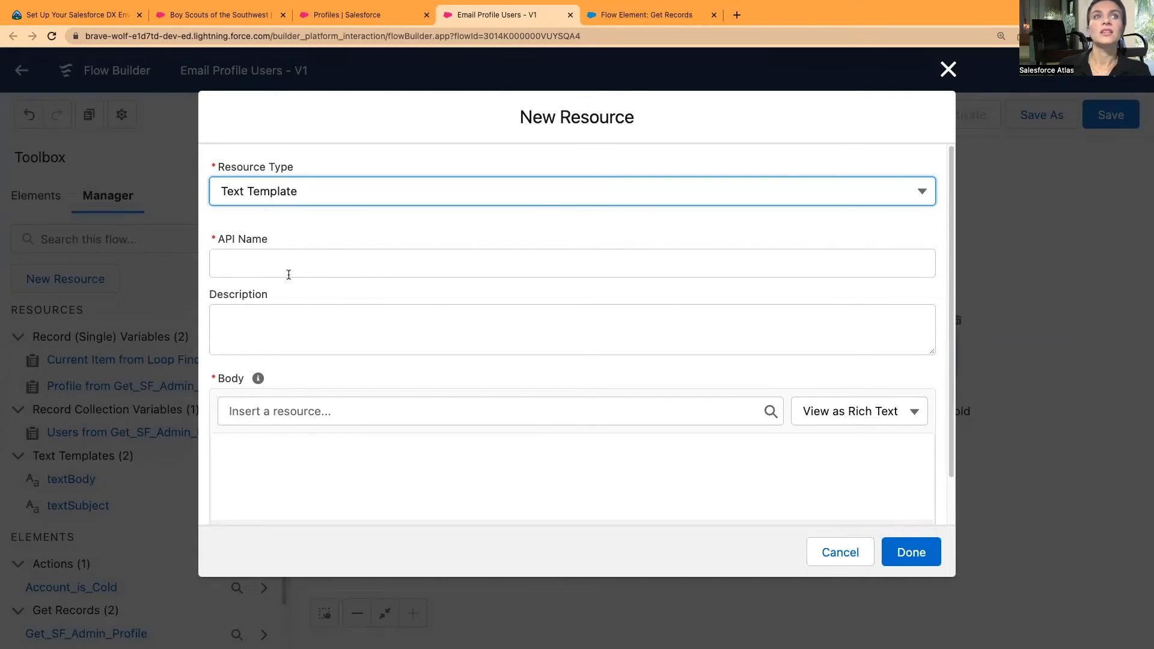
Look at the rich text and plain text options for the template body and cancel the new resource.
click(329, 460)
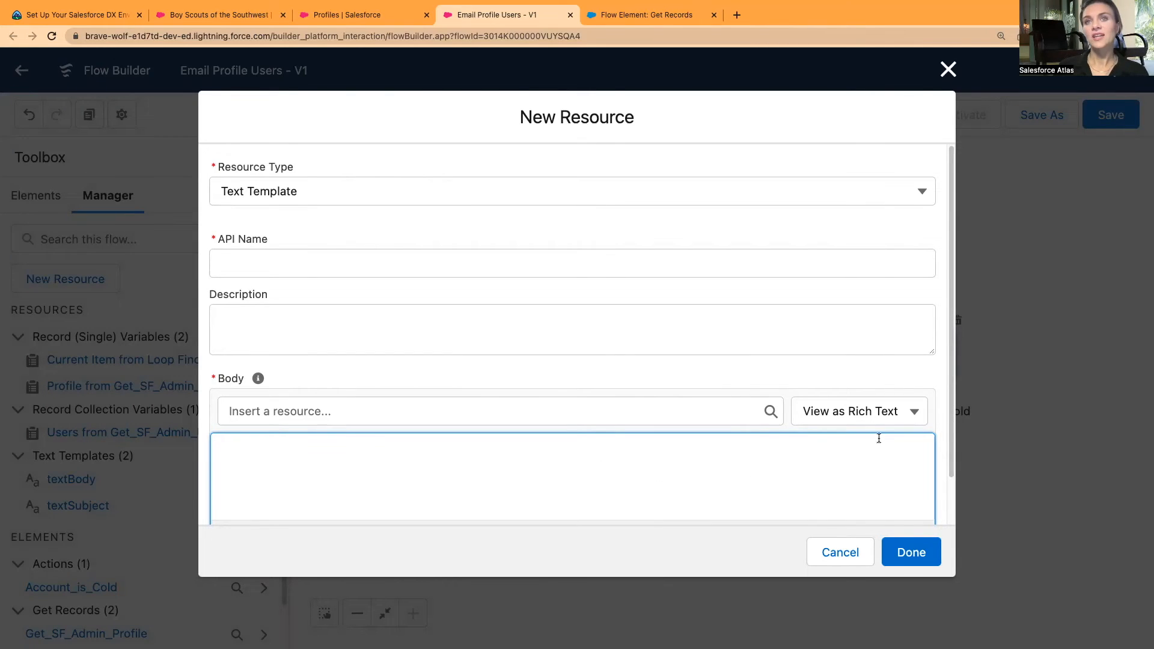
click(876, 412)
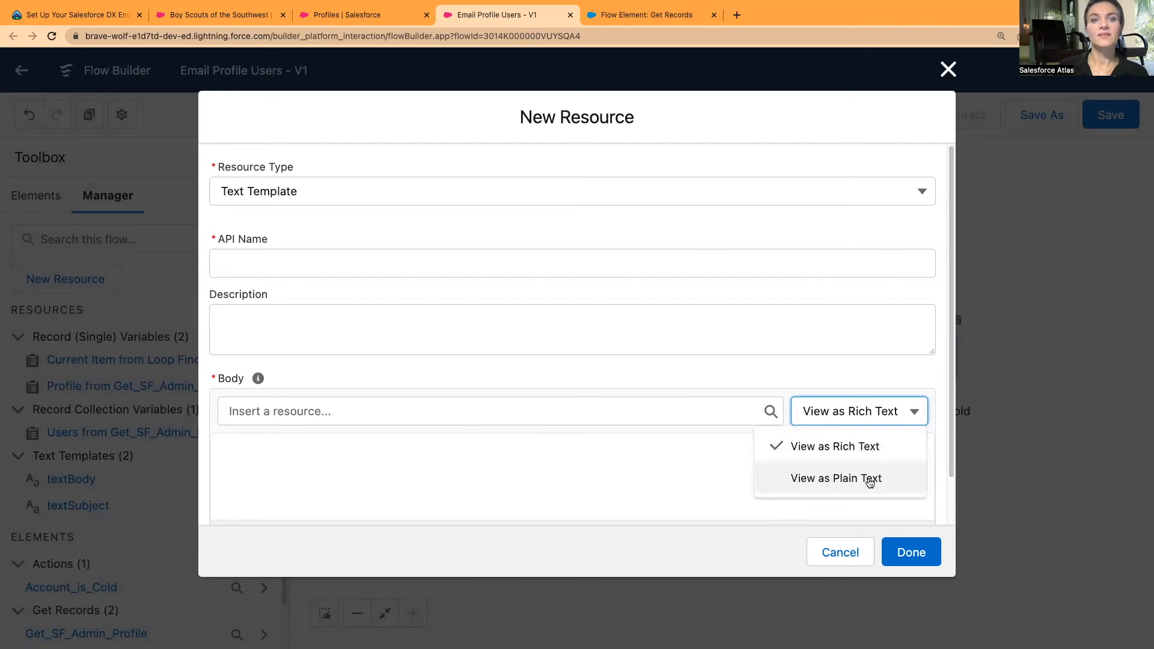
click(832, 452)
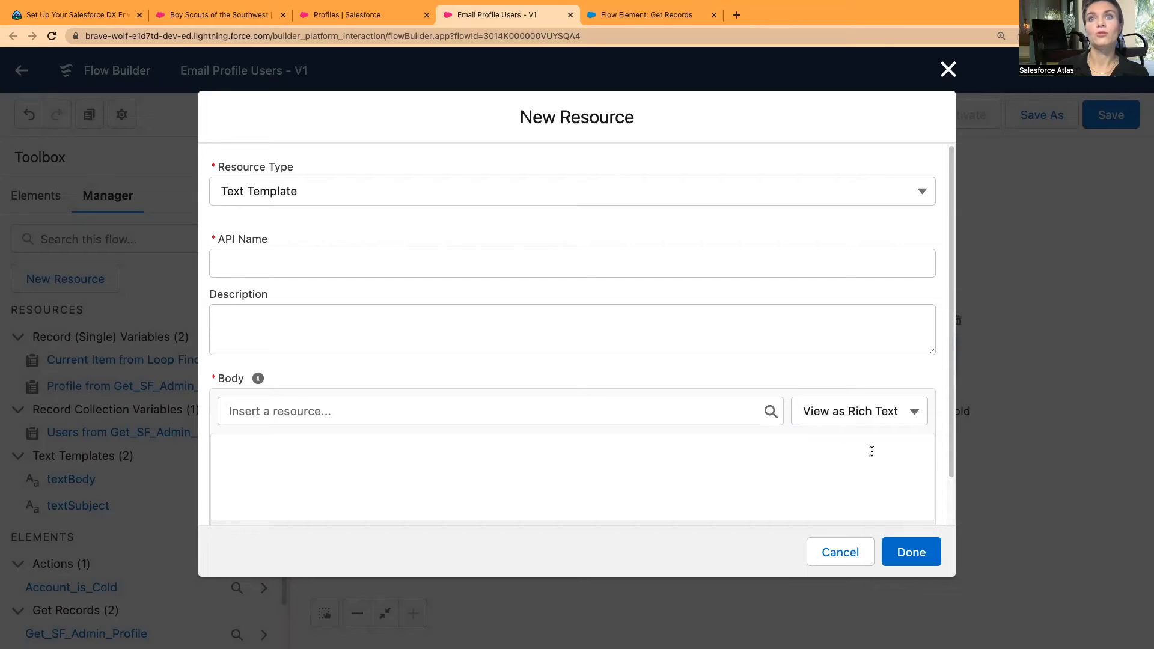
click(911, 413)
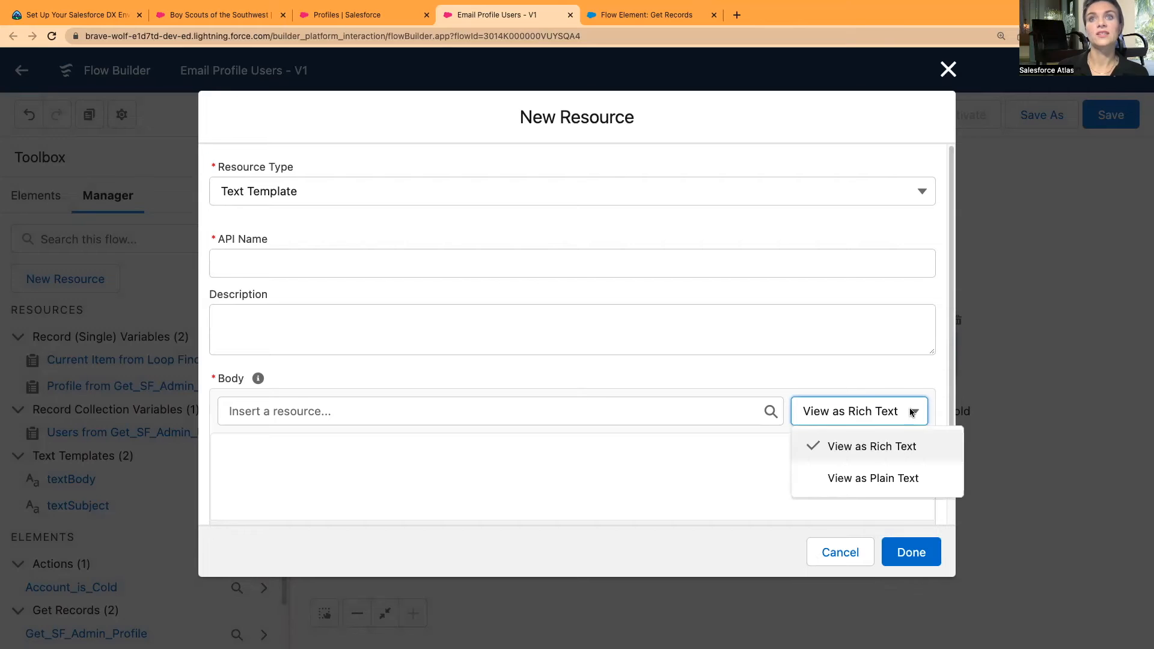
click(856, 379)
click(839, 551)
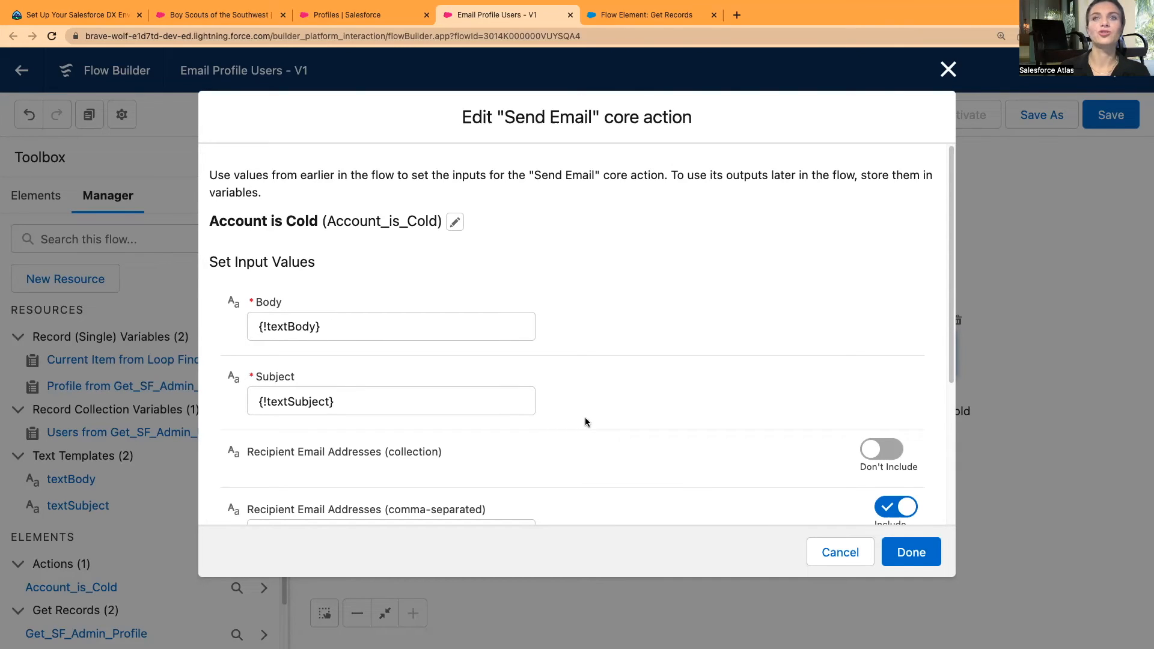
Review the body, subject and recipient email inputs of the Account is Cold action and close it without saving.
scroll(586, 422, down, 3)
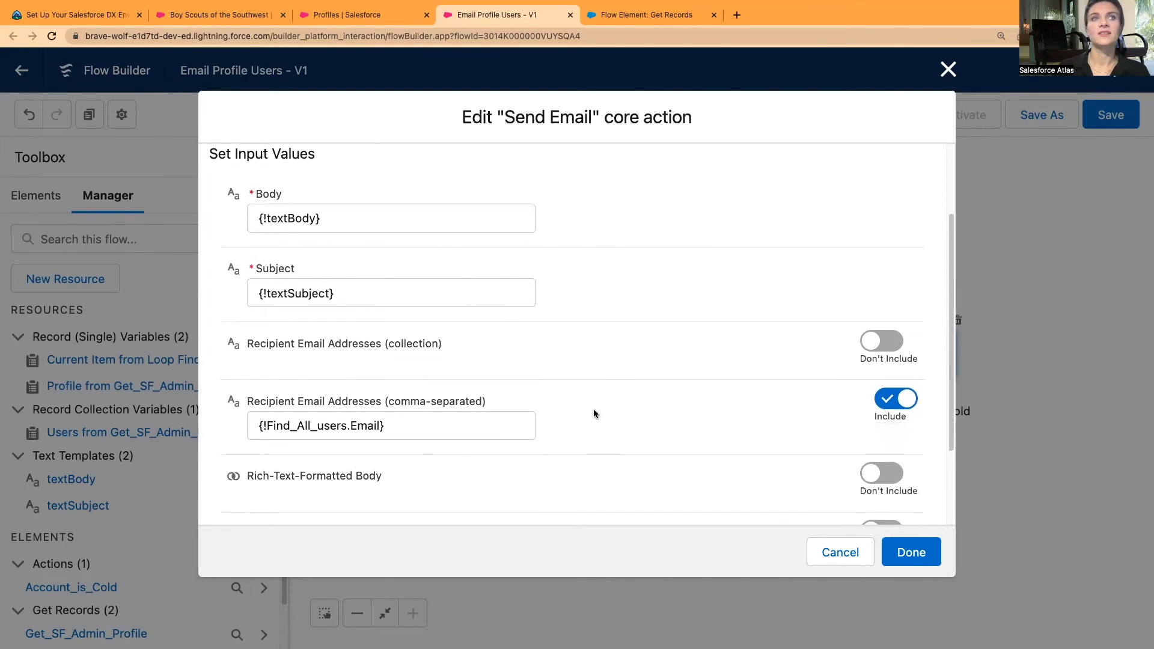
scroll(585, 429, down, 2)
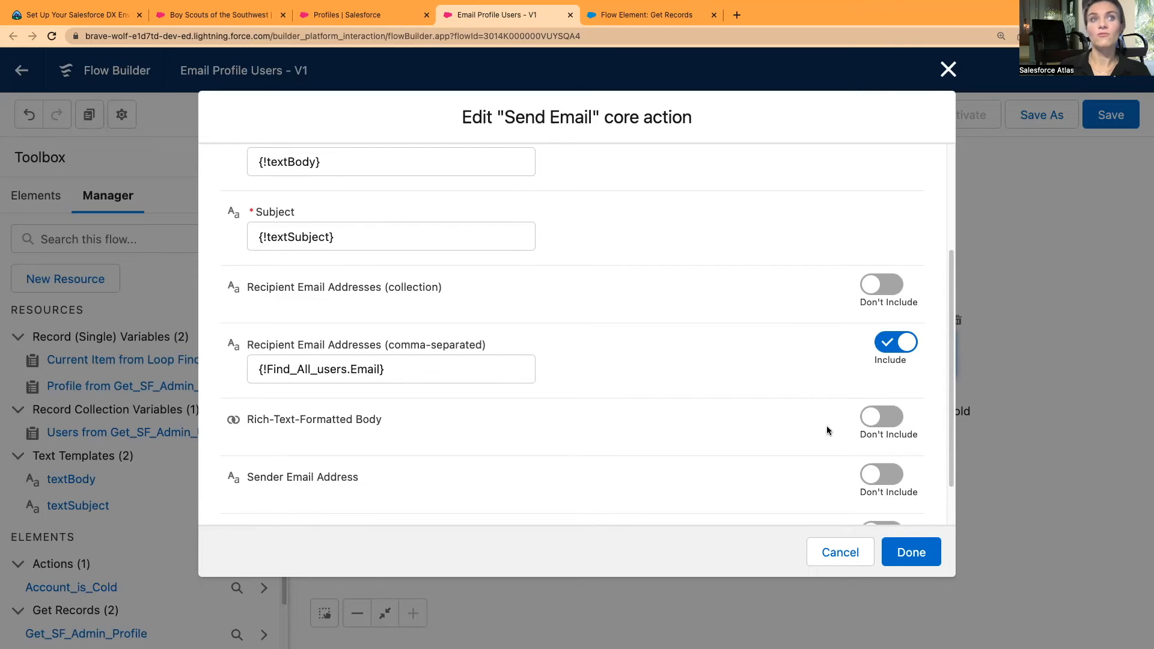
scroll(759, 434, up, 5)
scroll(756, 438, down, 4)
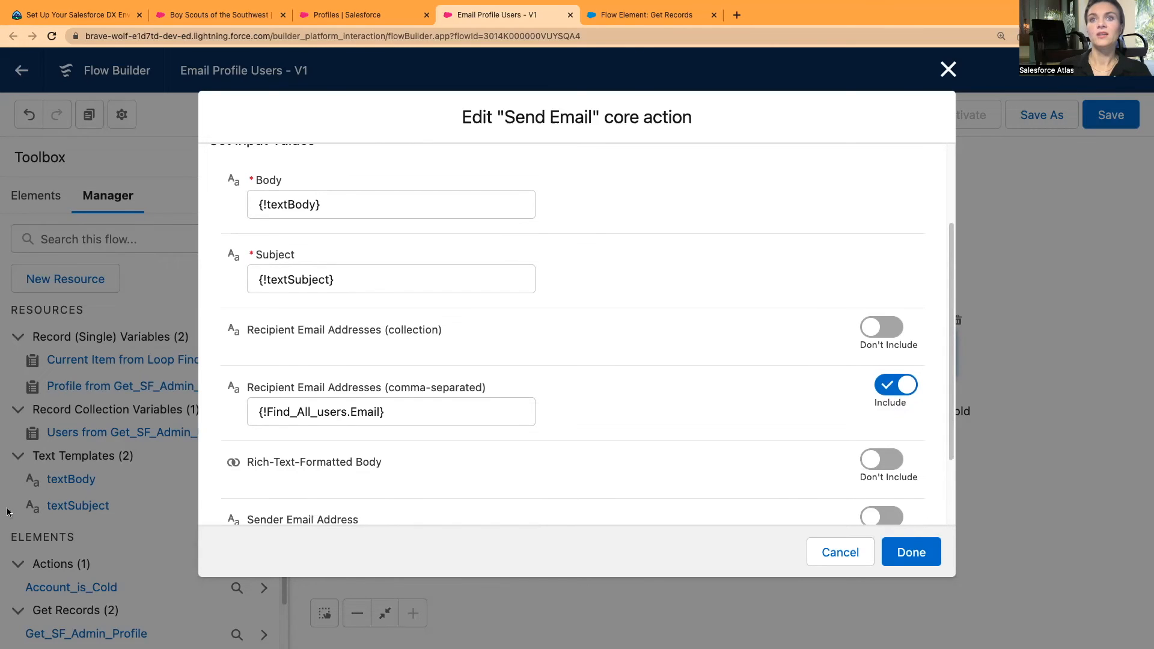
click(830, 552)
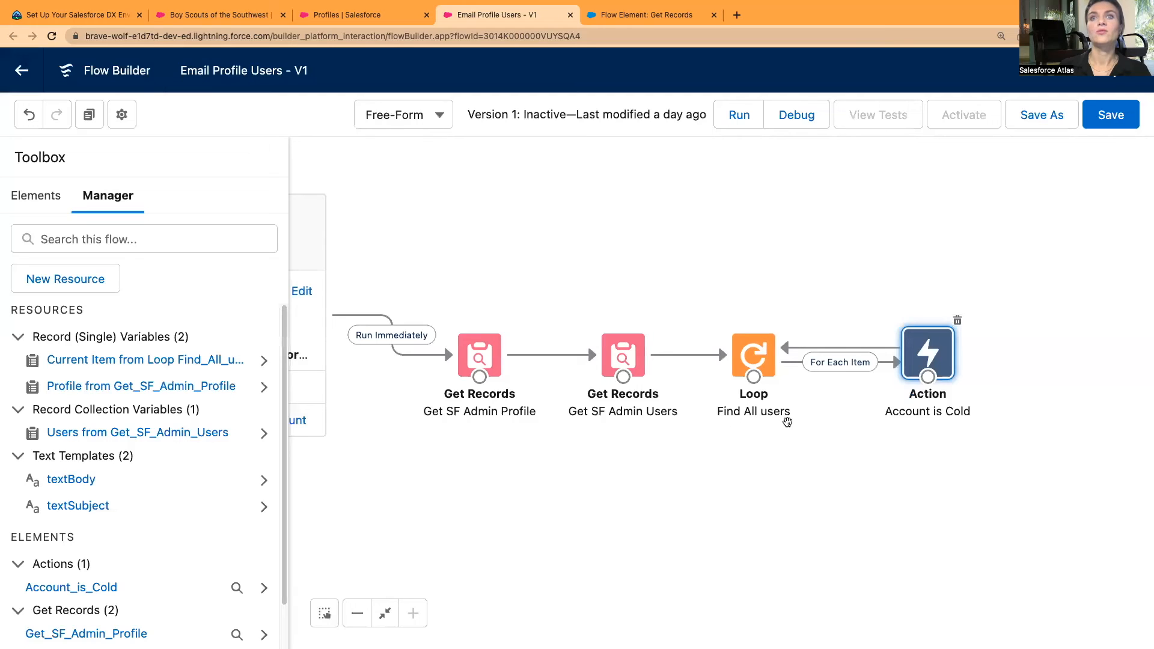
Set the comma-separated recipient email addresses of the Account is Cold action to {!Find_All_users.Email} and accept the action.
double_click(924, 350)
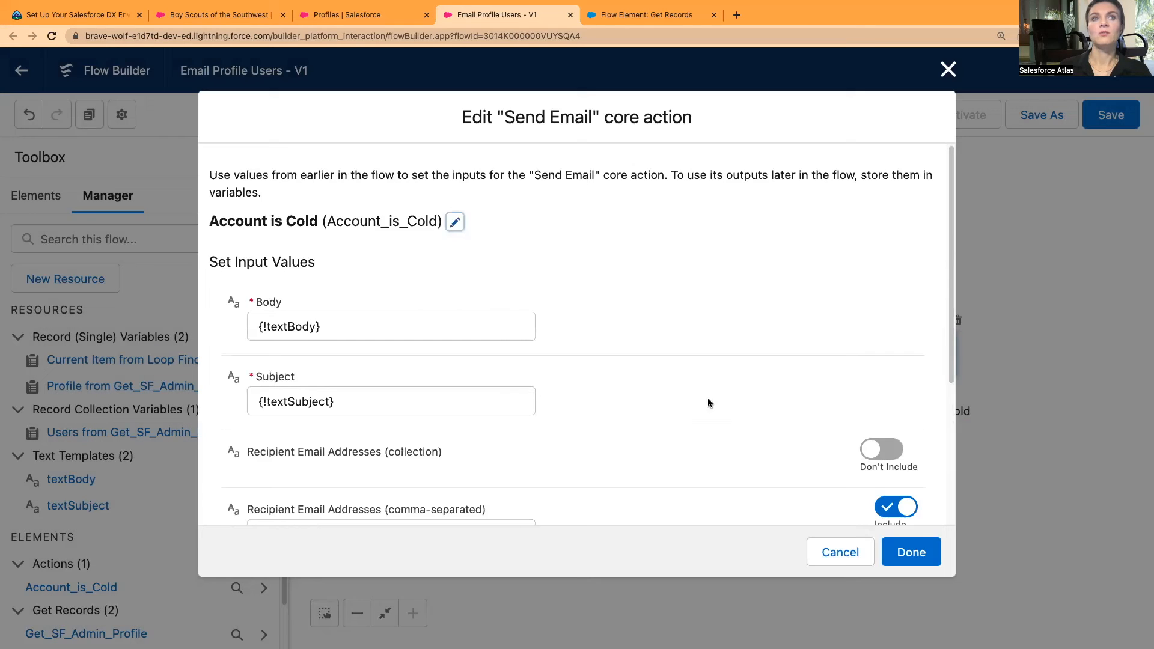
scroll(640, 444, down, 2)
drag(393, 393, 236, 394)
key(BackSpace)
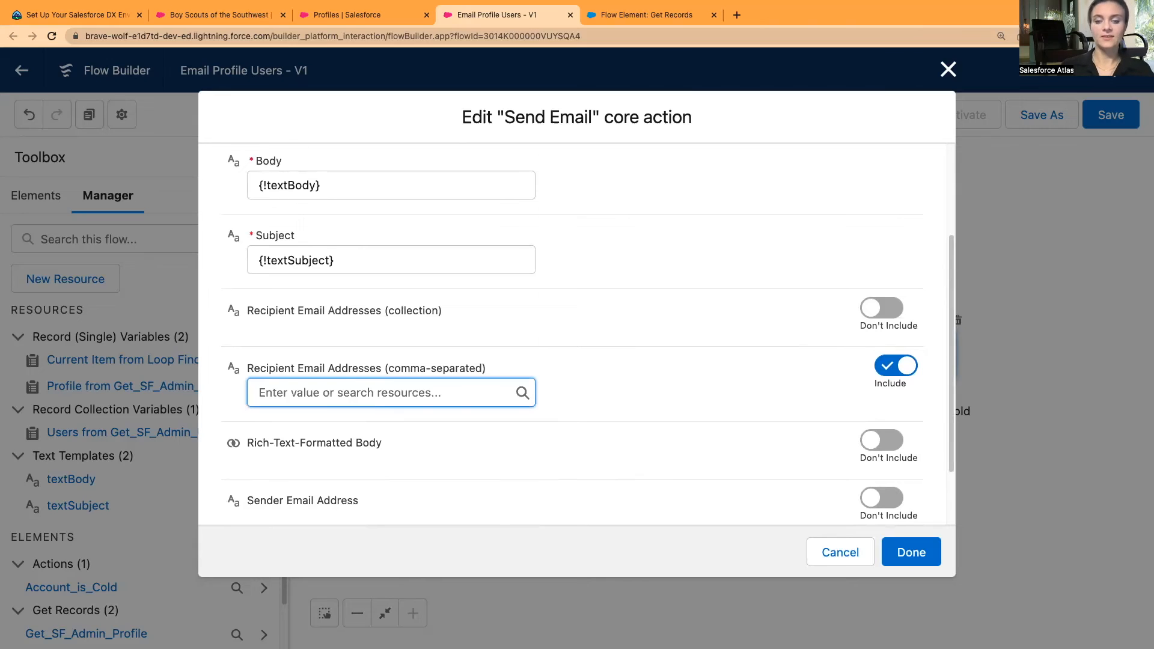
text(loop)
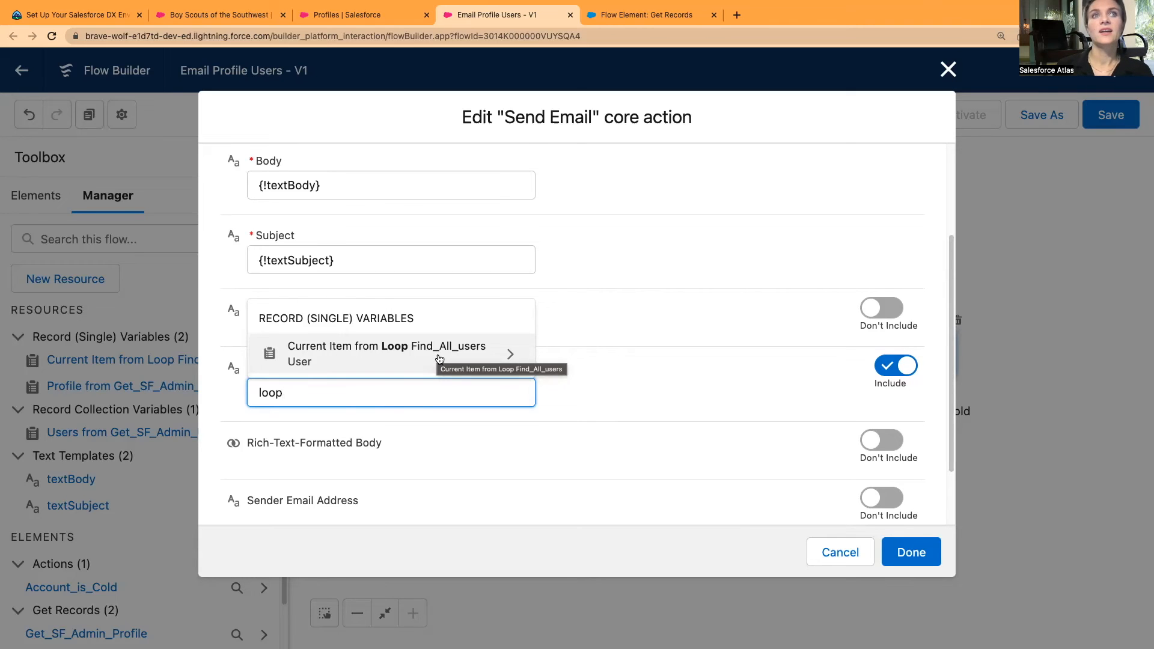
click(439, 359)
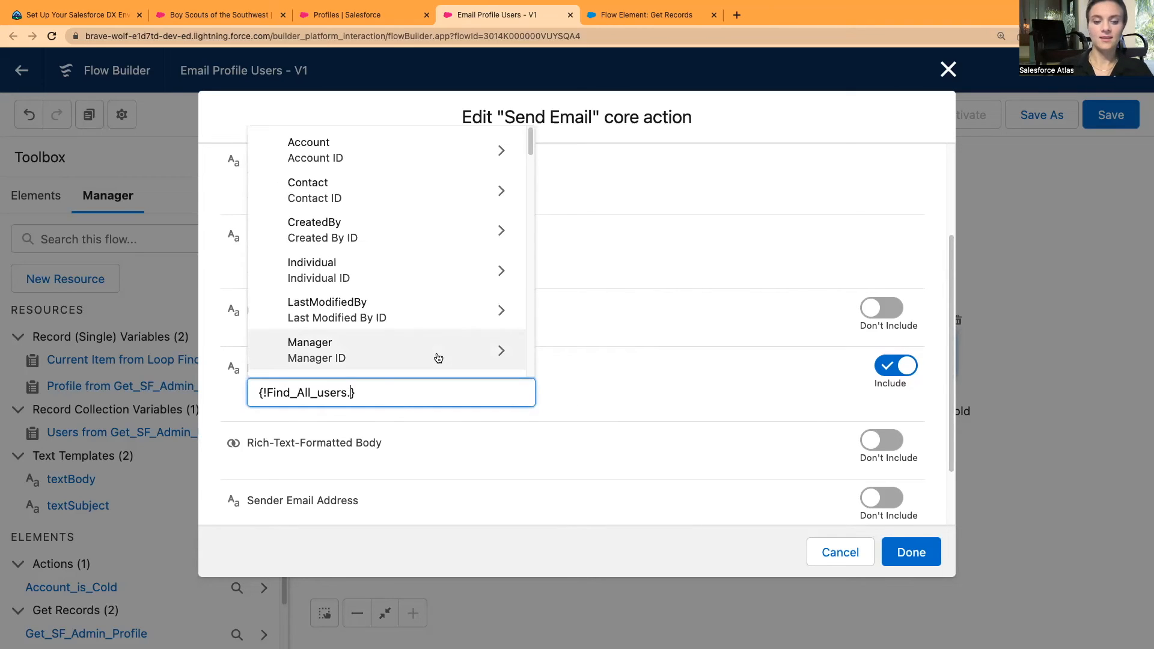
text(email)
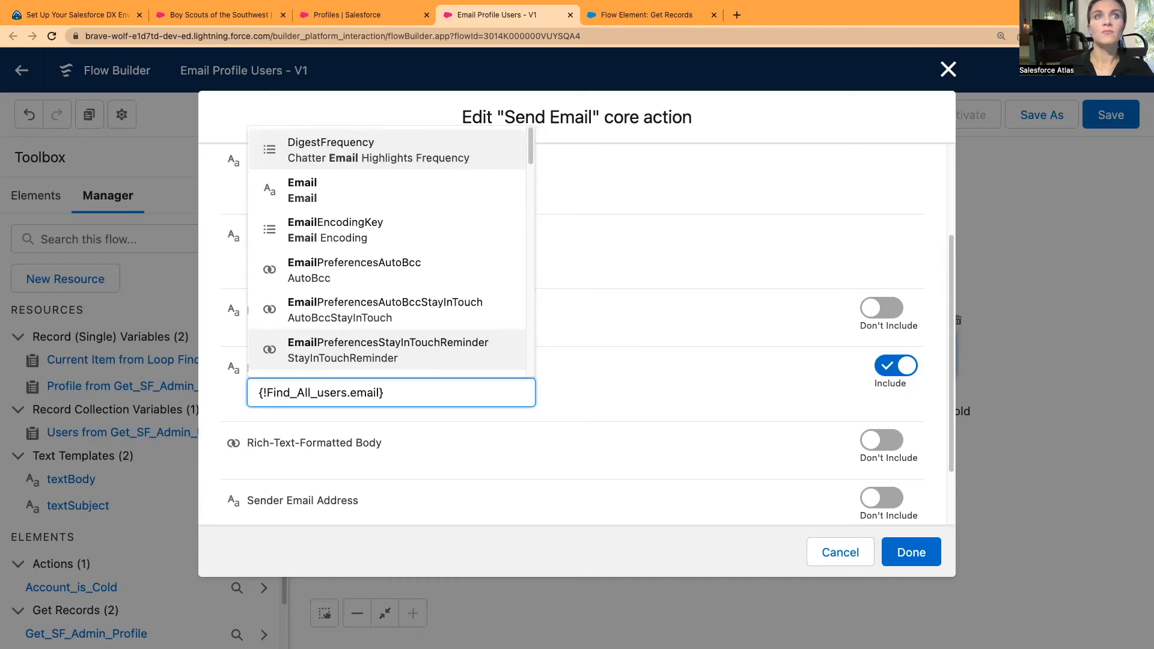
click(335, 188)
click(627, 401)
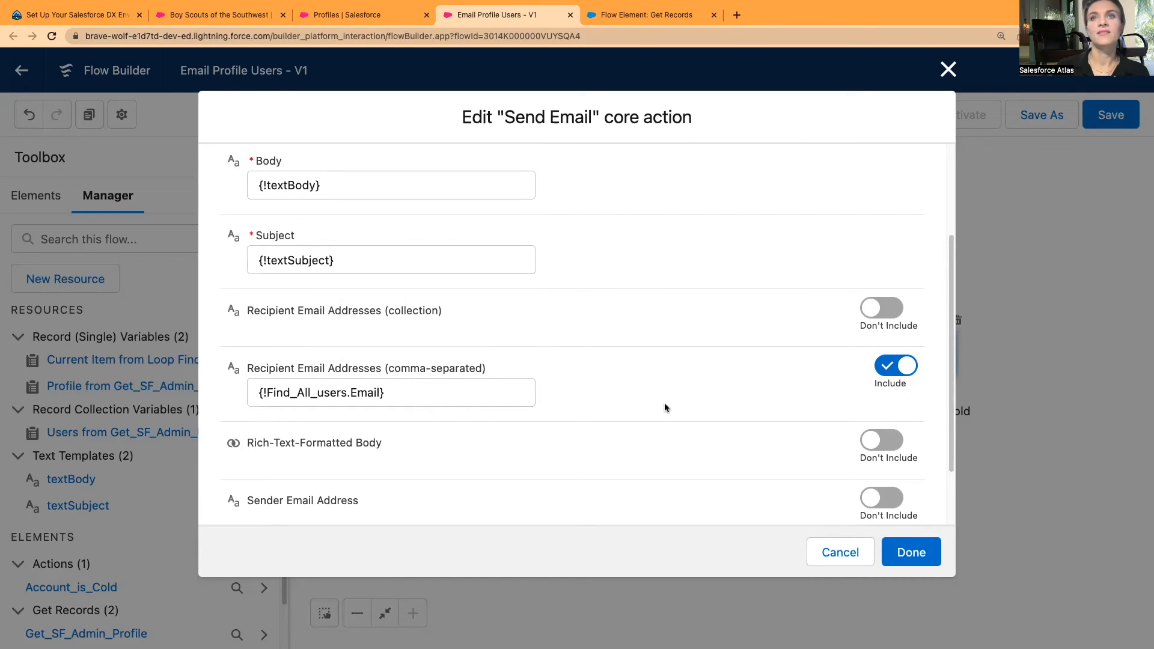
scroll(669, 424, down, 3)
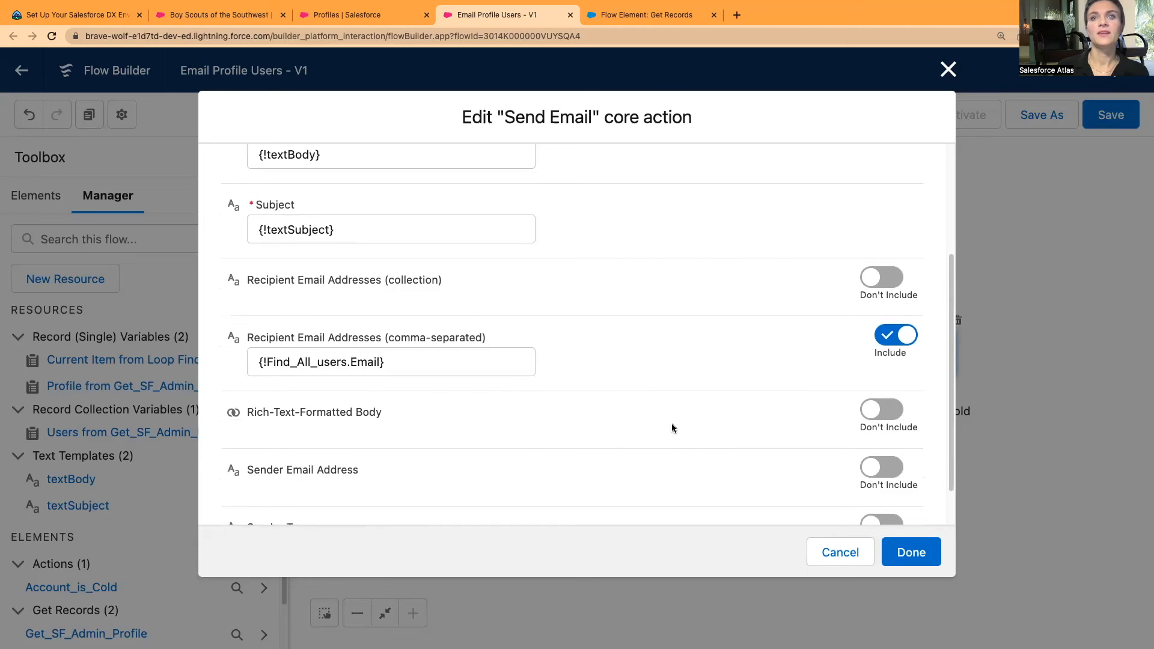
click(919, 557)
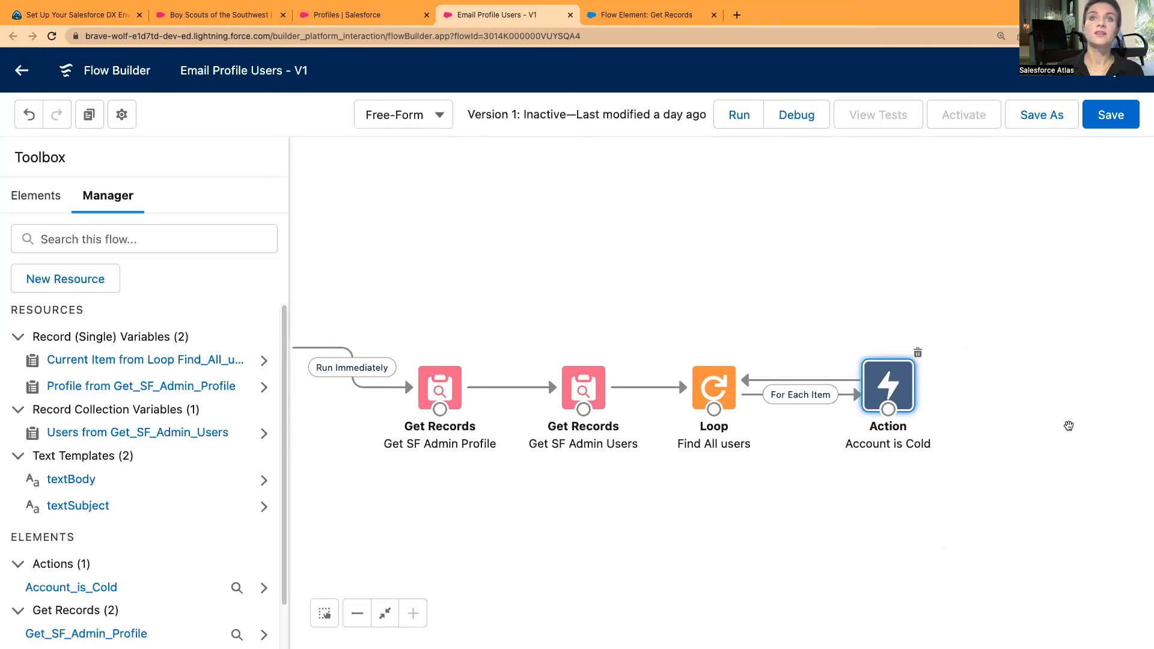
Start debugging the flow without saving its changes and enable skipping the start condition requirements.
drag(873, 541, 937, 534)
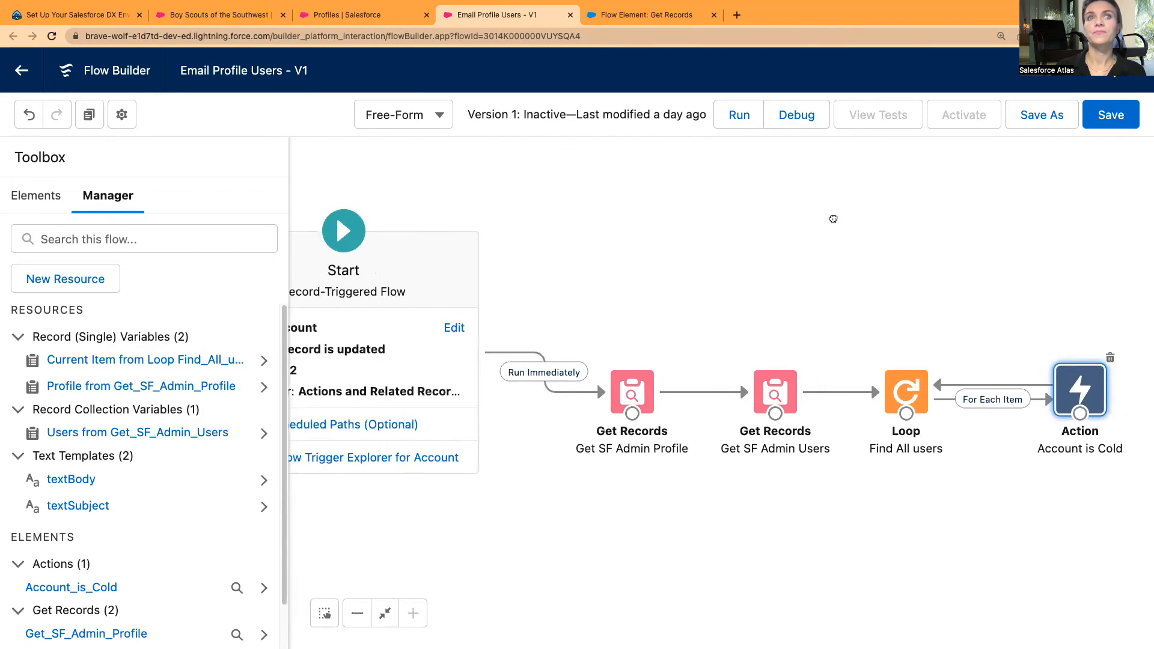
click(797, 116)
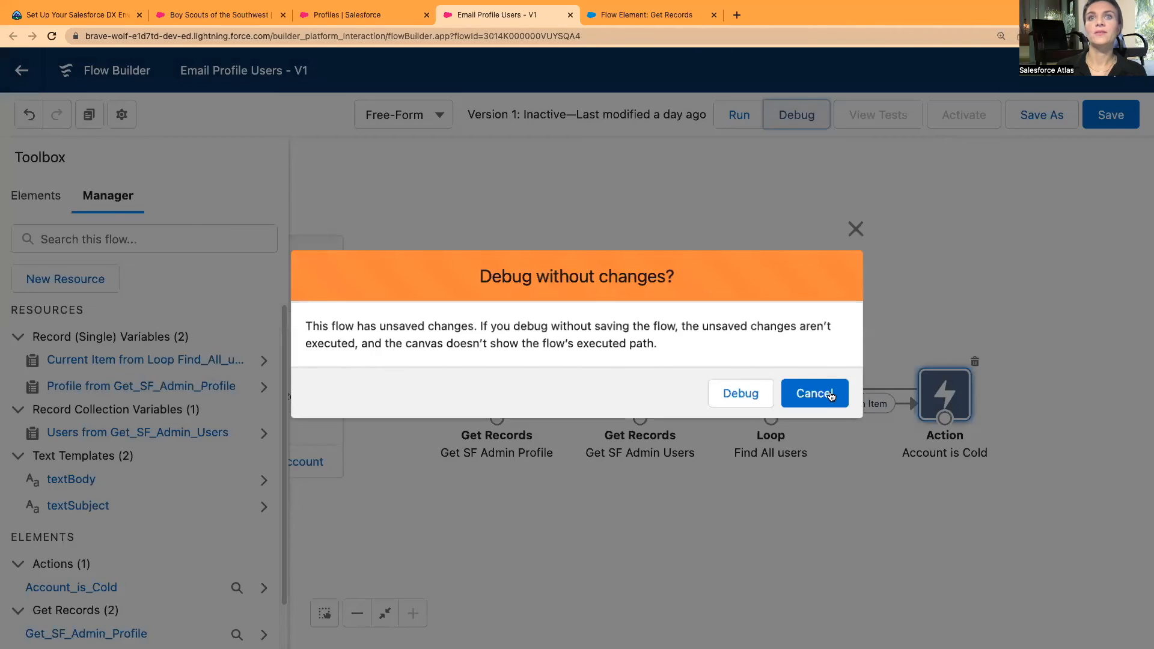
click(740, 402)
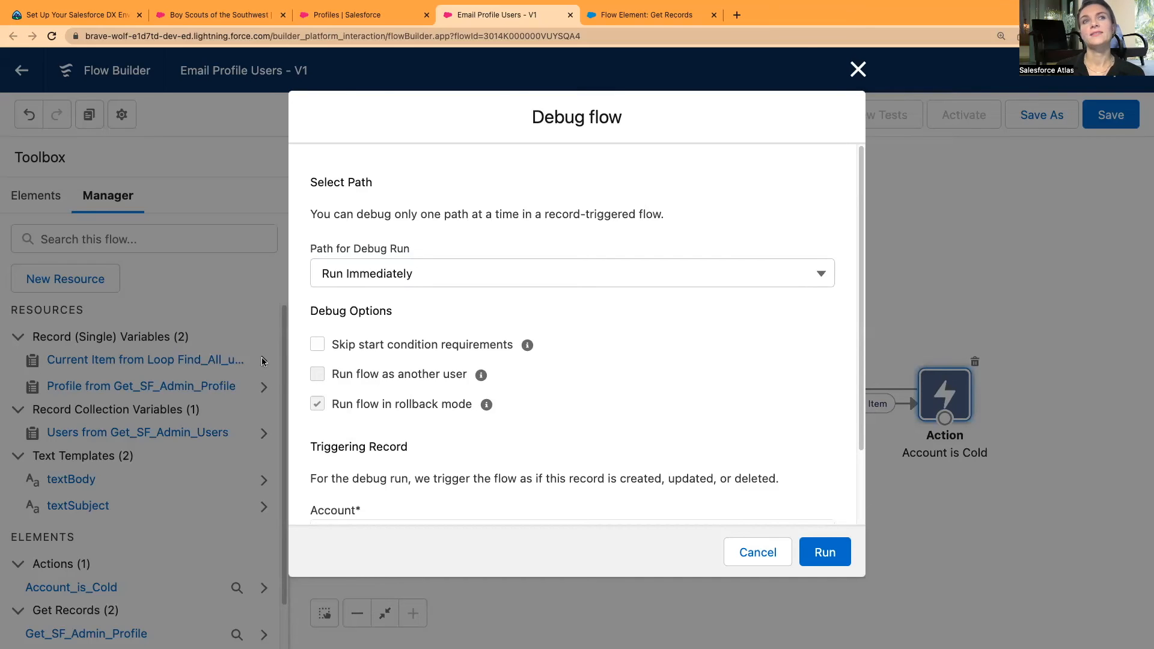
click(316, 346)
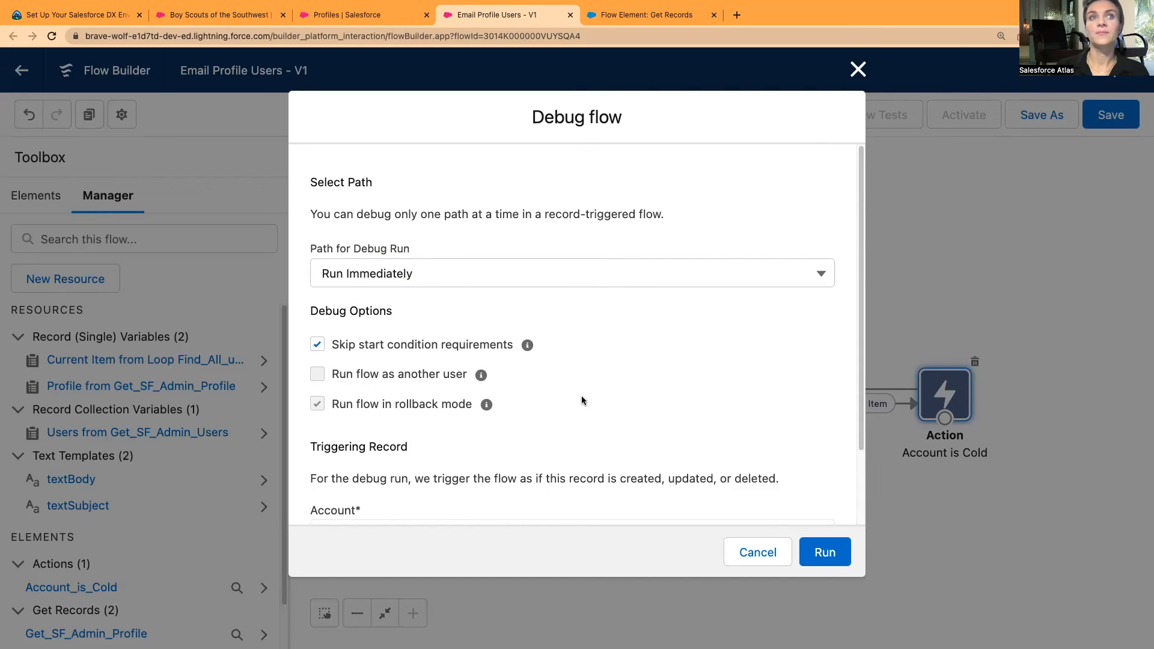
Choose the Boy Scouts of the Southwest account as the triggering record and run the debug.
scroll(590, 403, down, 3)
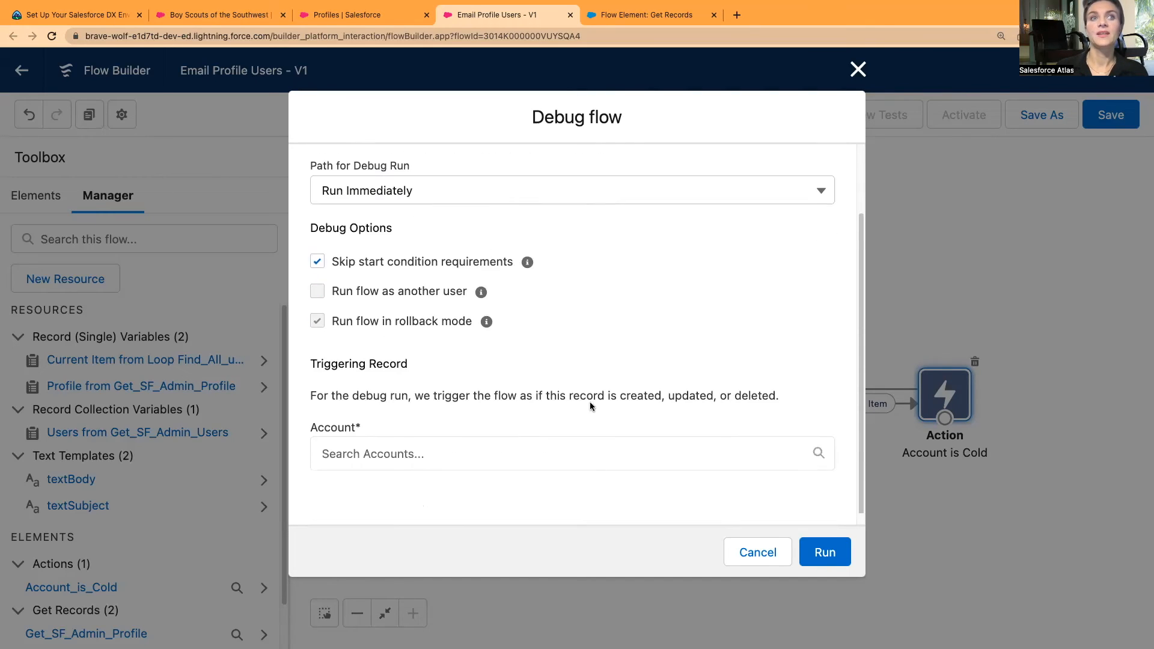
click(437, 452)
click(438, 491)
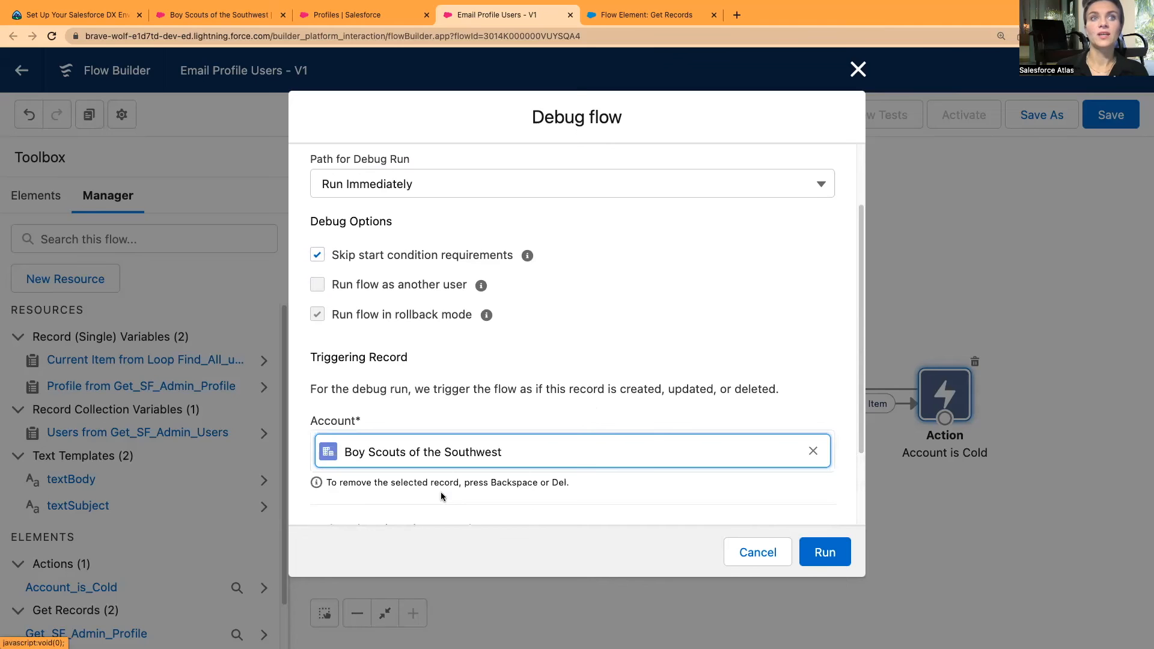
scroll(685, 448, down, 2)
scroll(685, 448, down, 2)
scroll(691, 415, up, 4)
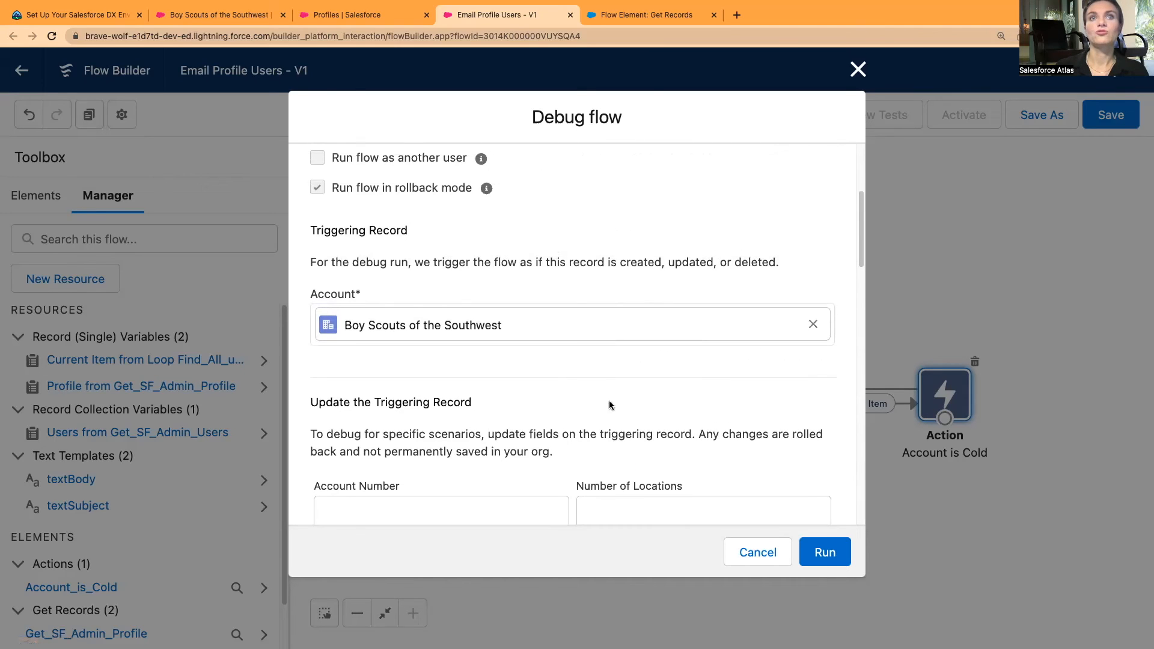
scroll(705, 411, down, 3)
click(824, 552)
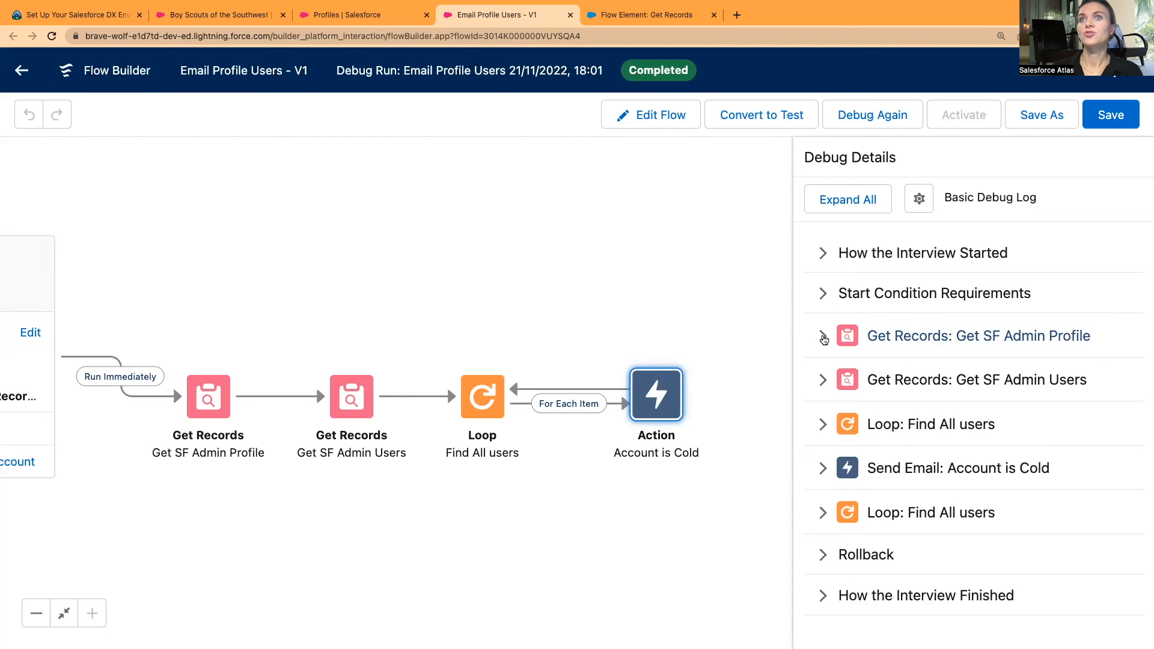
Examine the debug details of Get SF Admin Profile, collapse them and expand those of Get SF Admin Users.
click(823, 338)
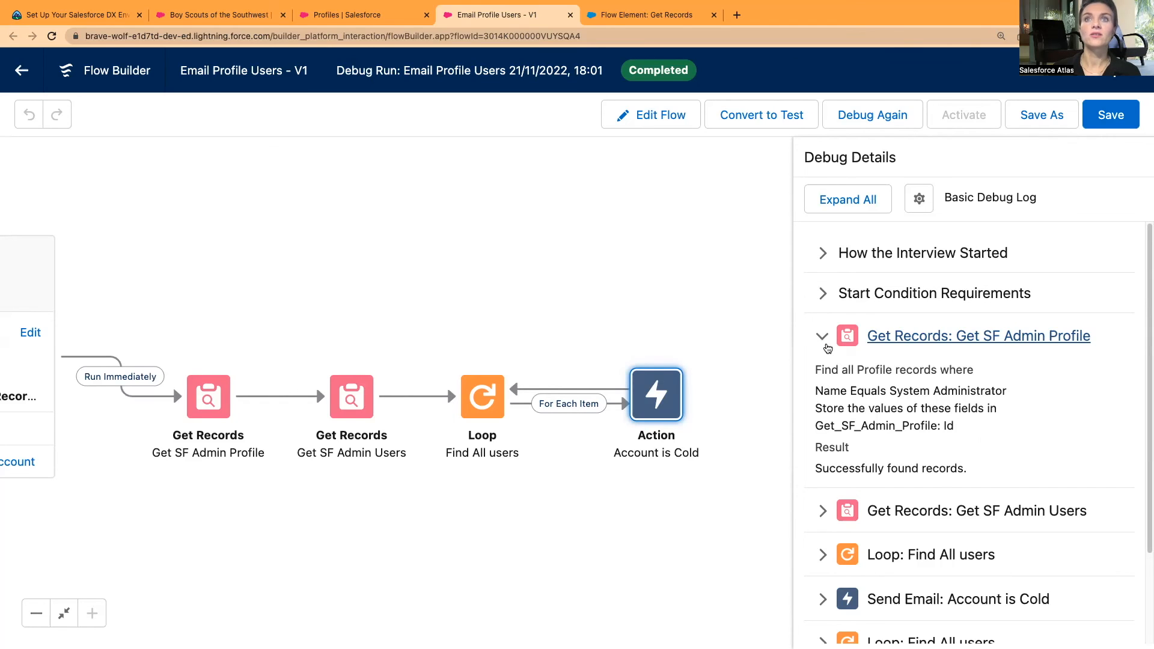
click(822, 337)
click(821, 384)
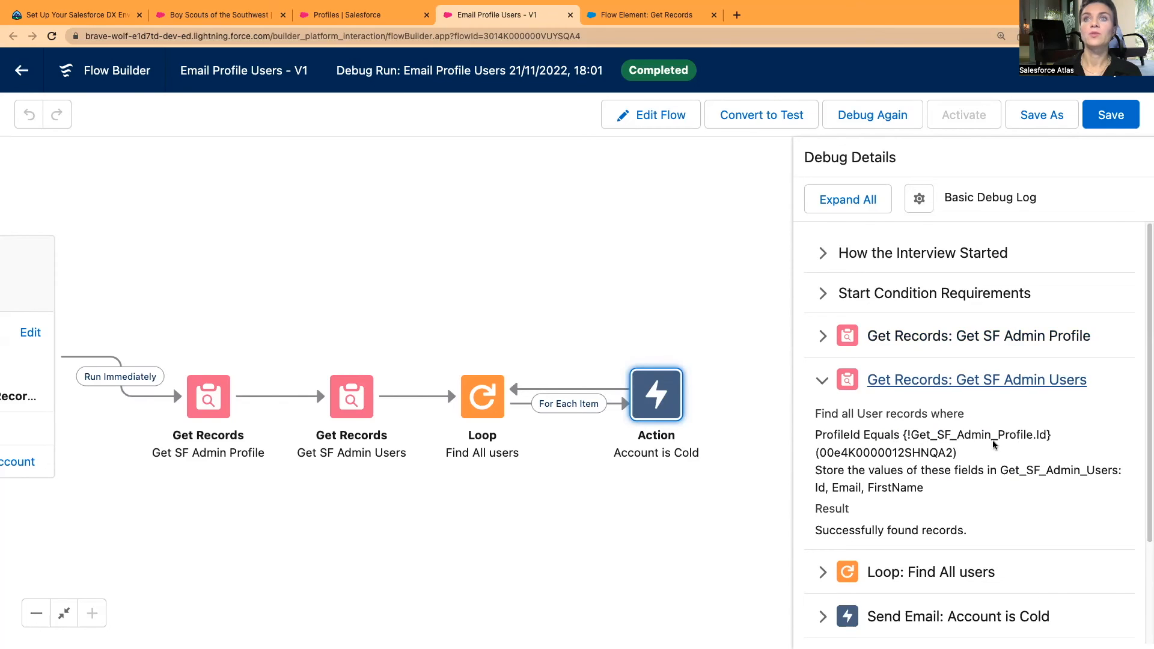
Compare the profile ID in the Get SF Admin Users details with the ID in the System Administrator profile page's address, then collapse the details.
drag(954, 454, 816, 467)
click(337, 14)
drag(593, 36, 512, 36)
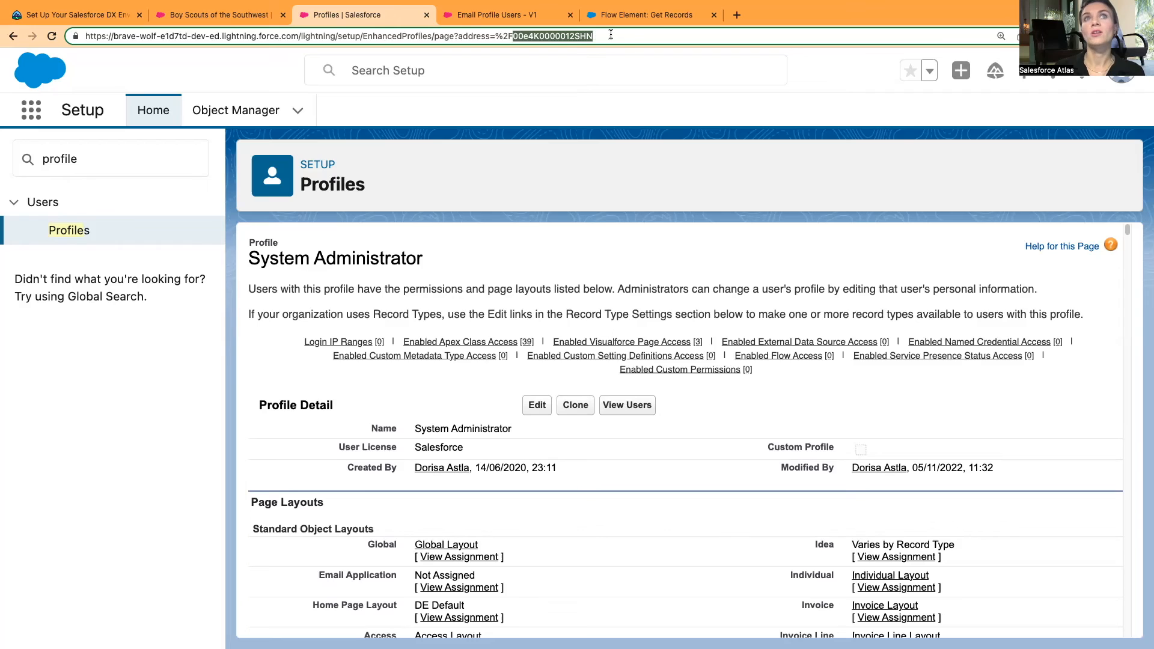
click(479, 16)
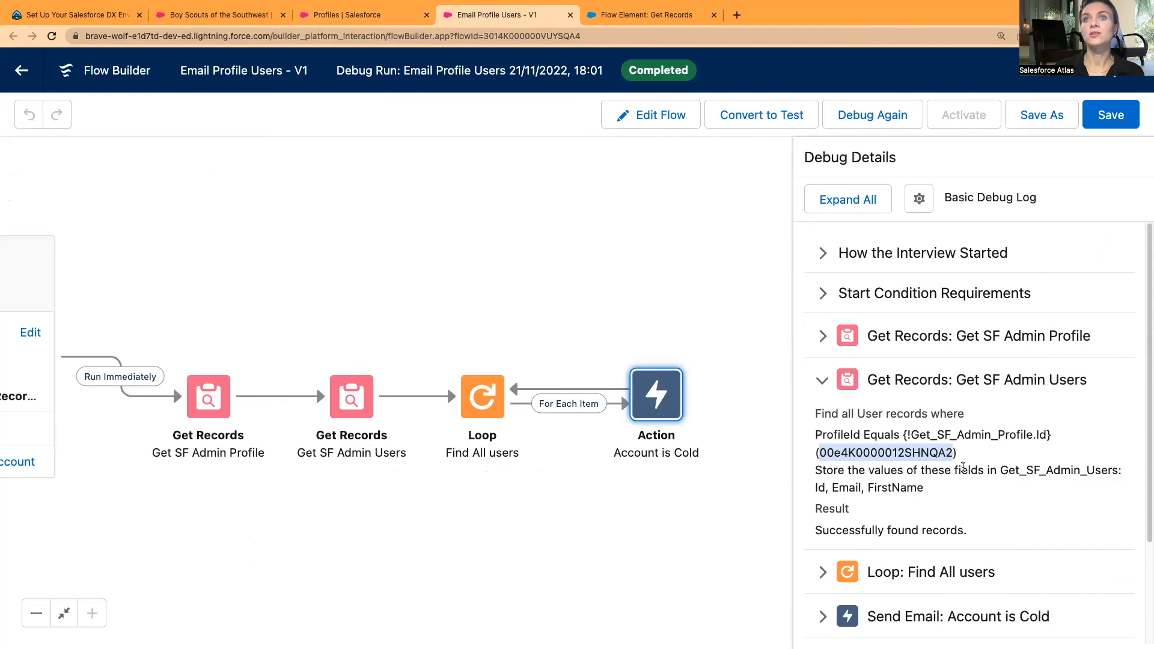
drag(927, 451, 952, 452)
click(359, 15)
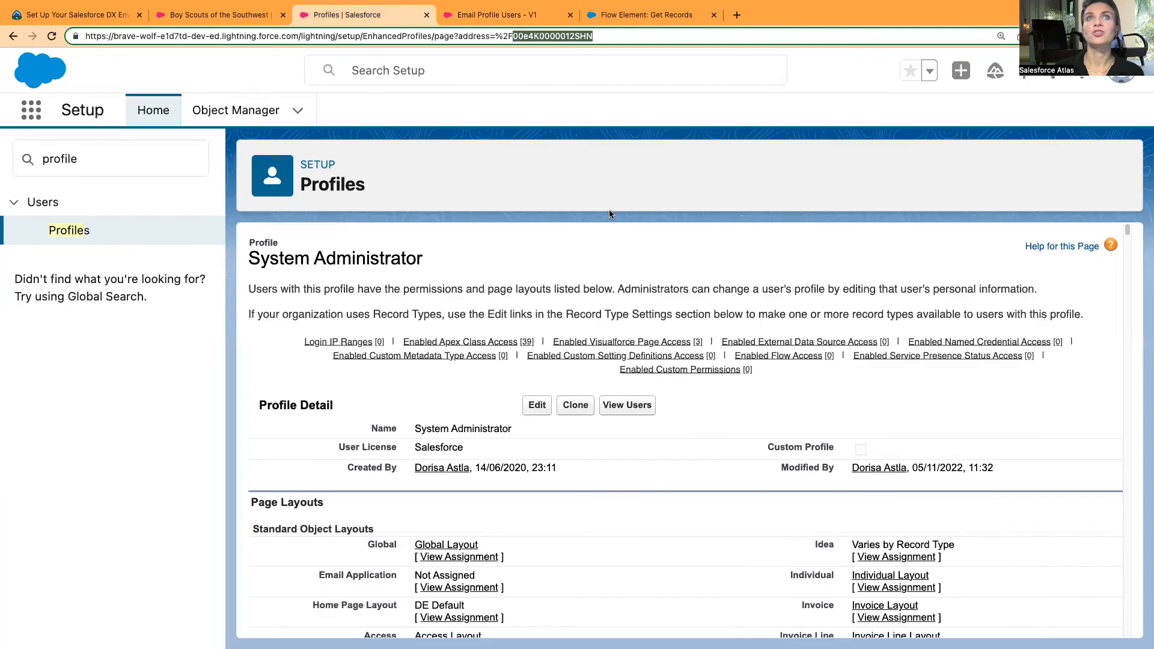
click(489, 18)
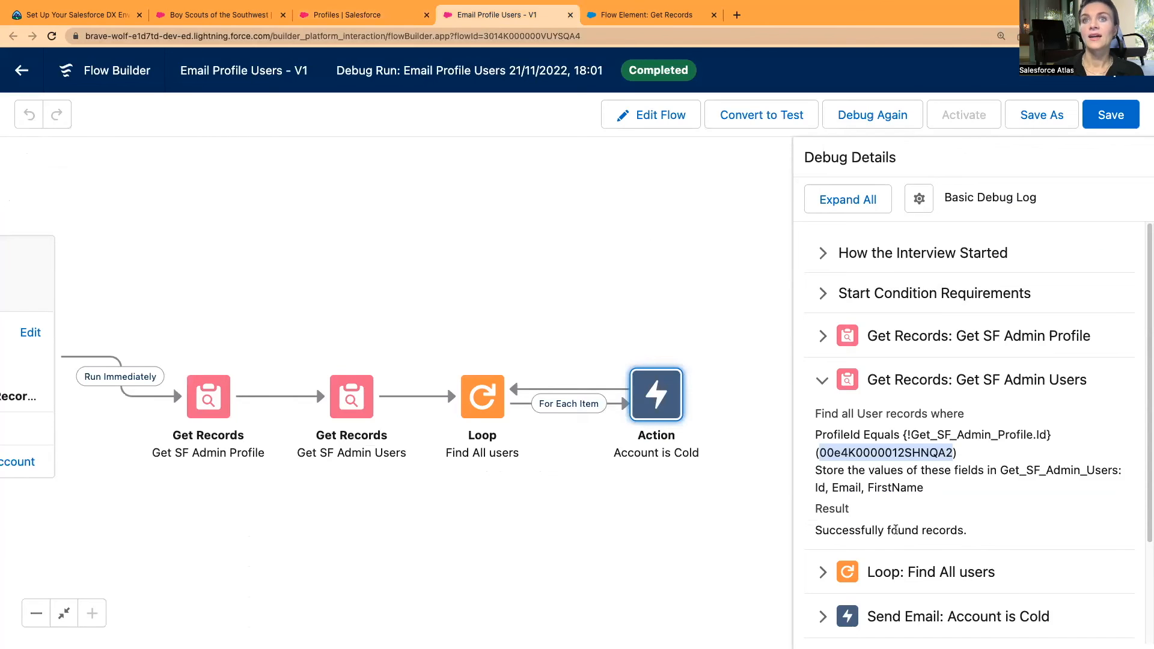
click(897, 506)
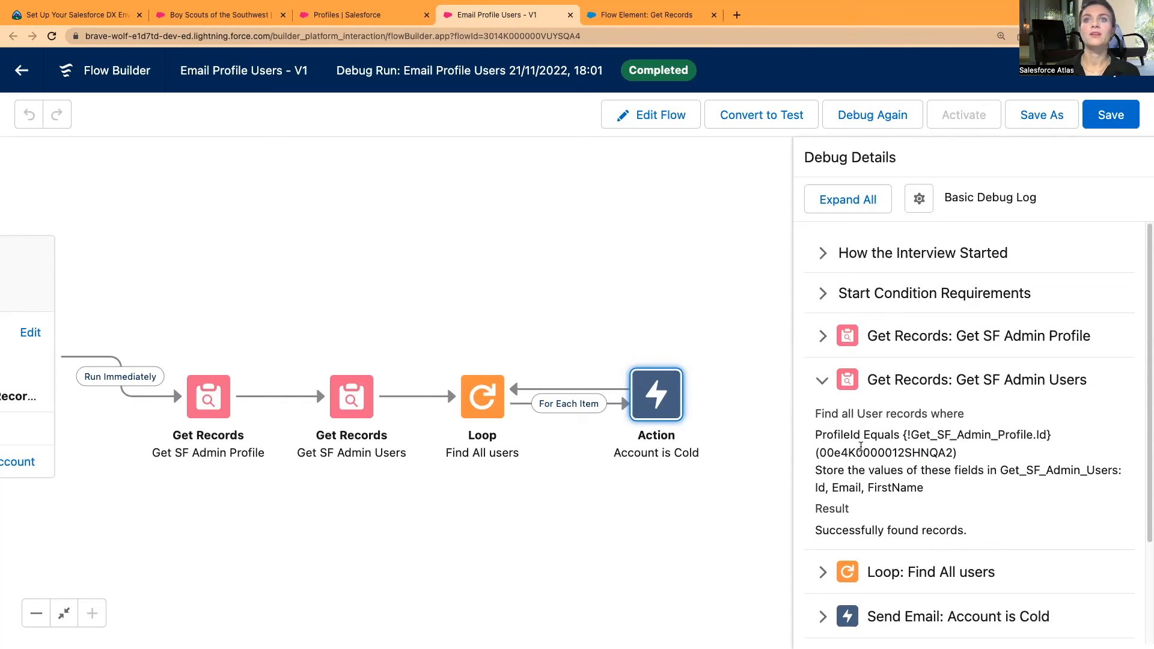
click(822, 380)
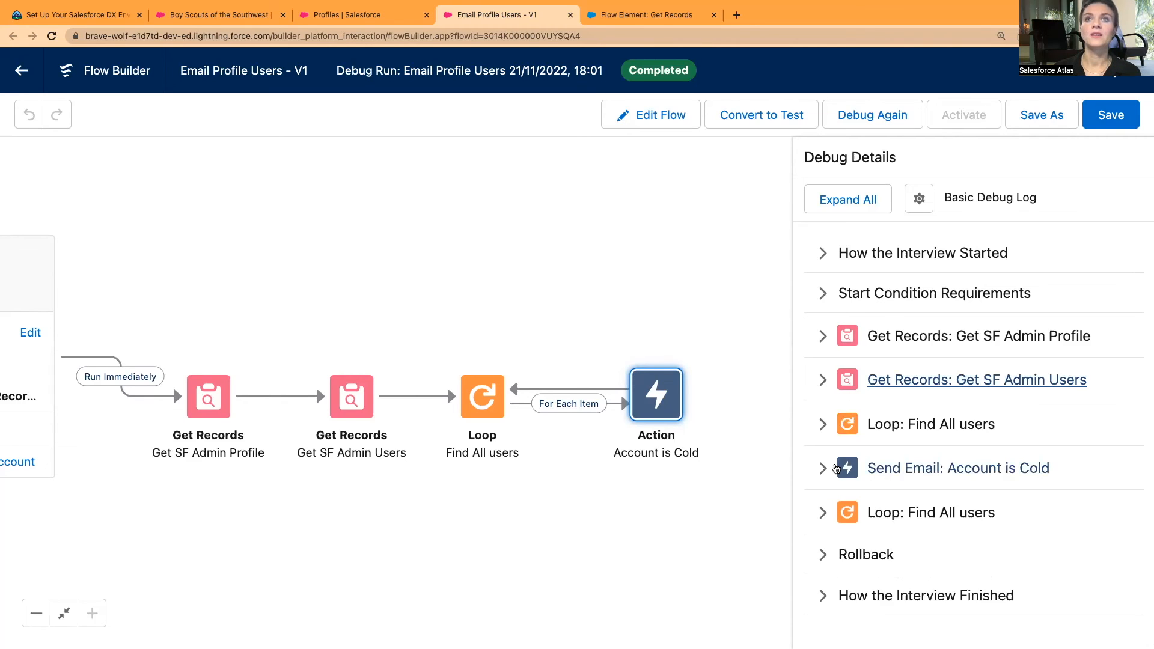
Inspect the current iteration item of the first Find All users loop entry and open the user record assigned to the System Administrator profile.
click(822, 425)
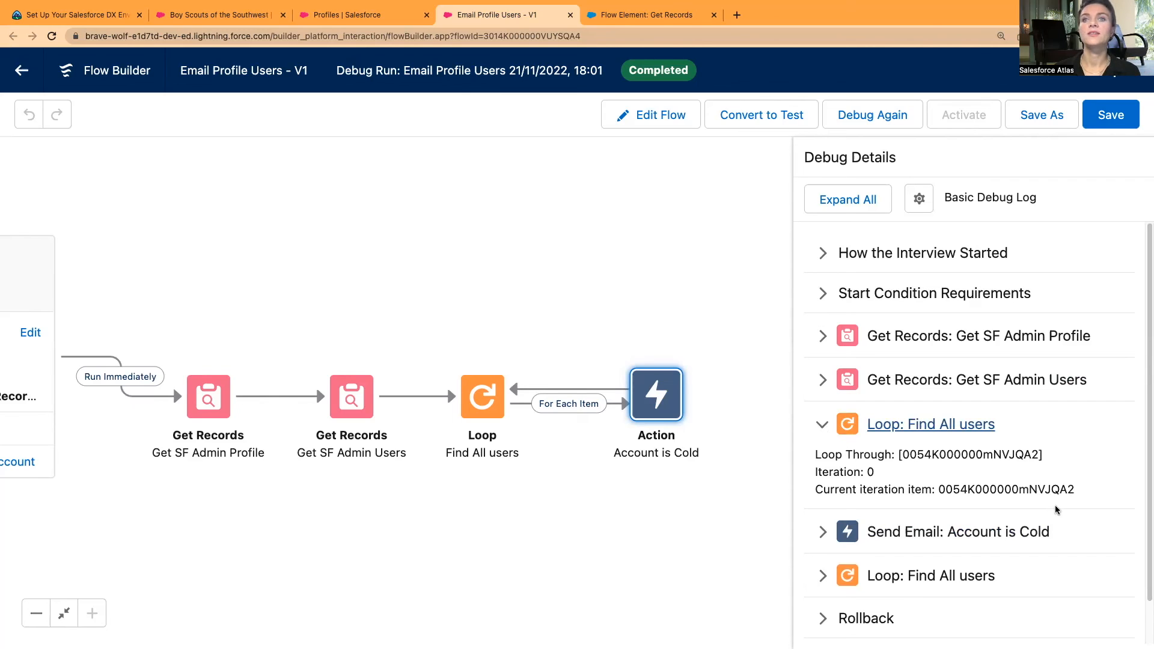
drag(1077, 493, 941, 489)
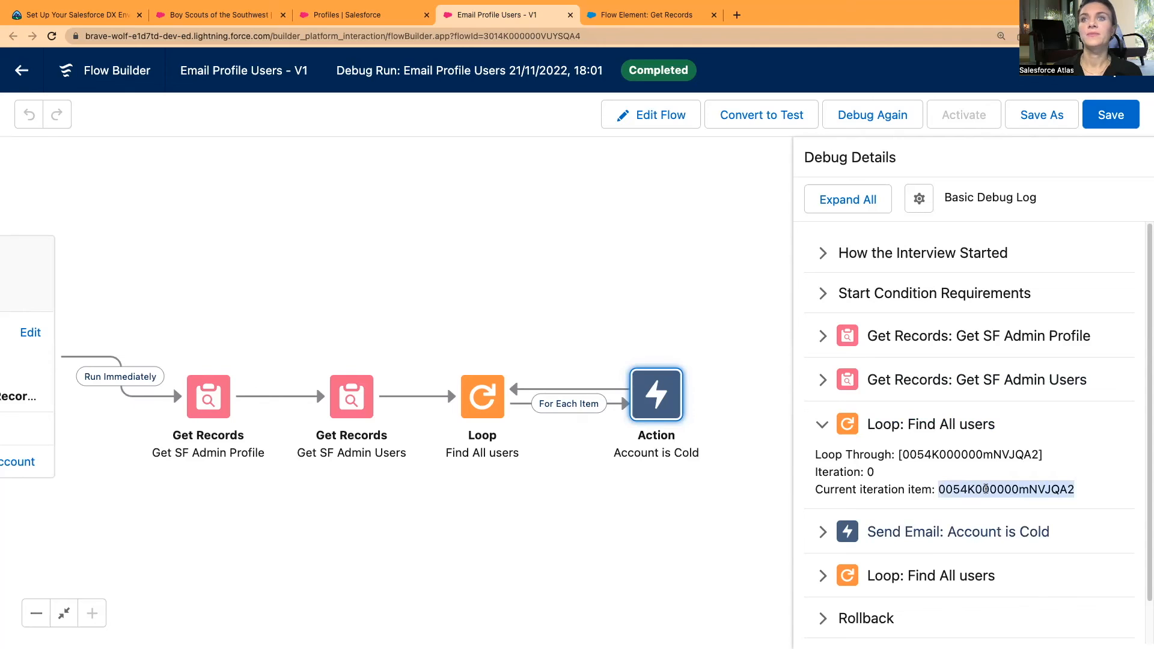
click(346, 15)
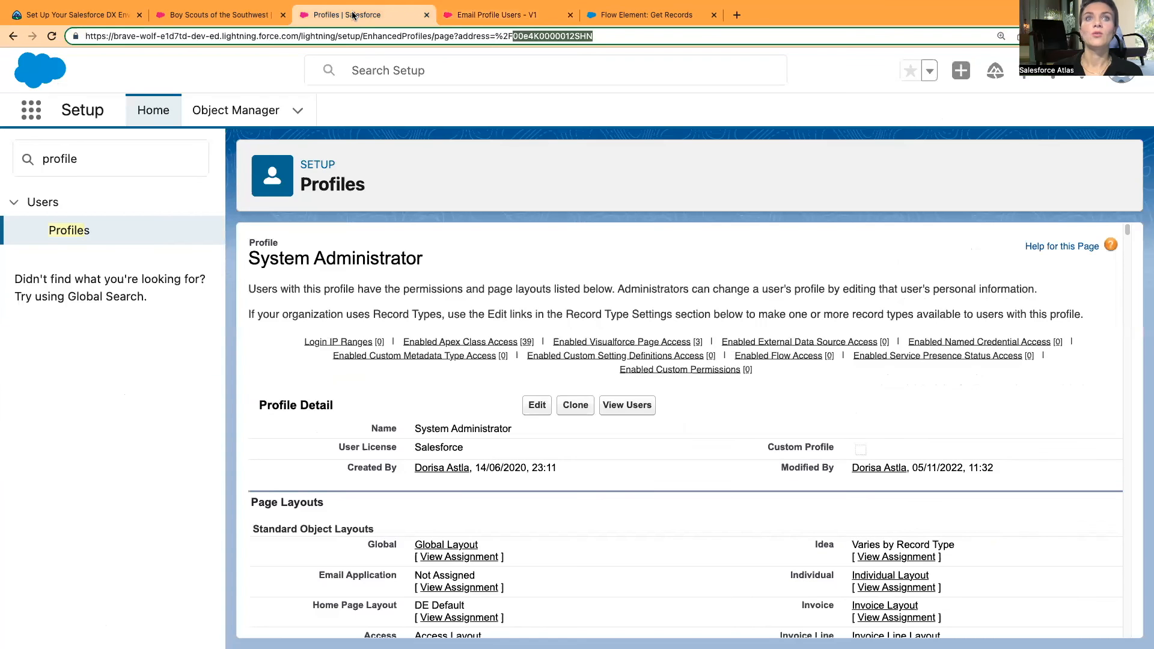
click(627, 406)
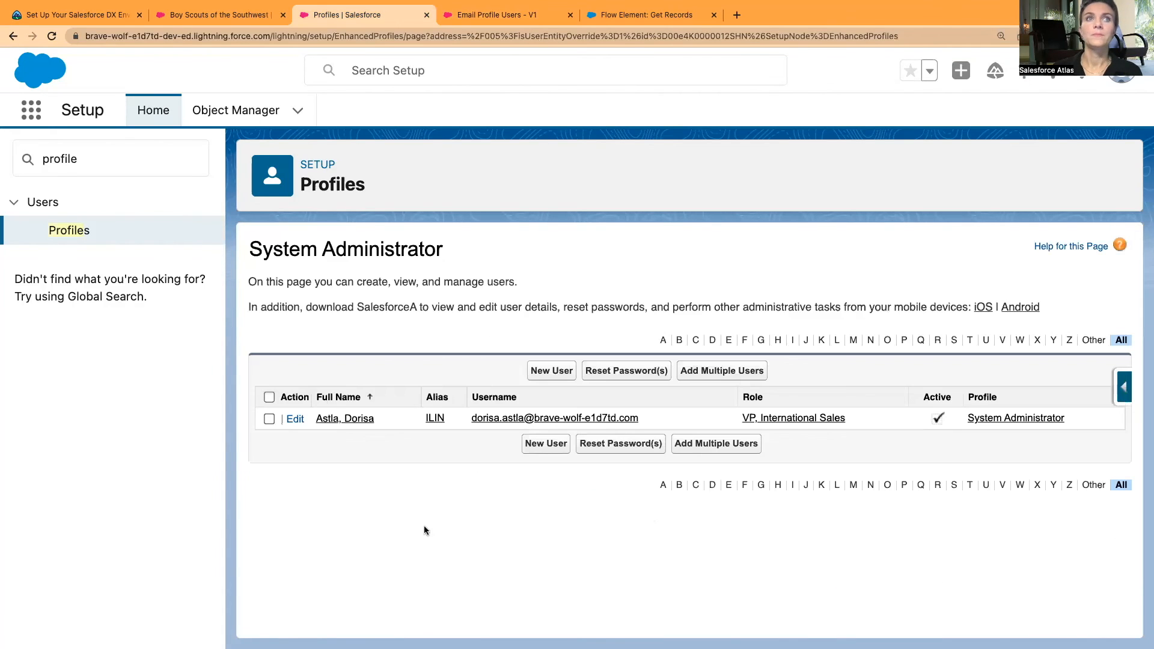
click(344, 419)
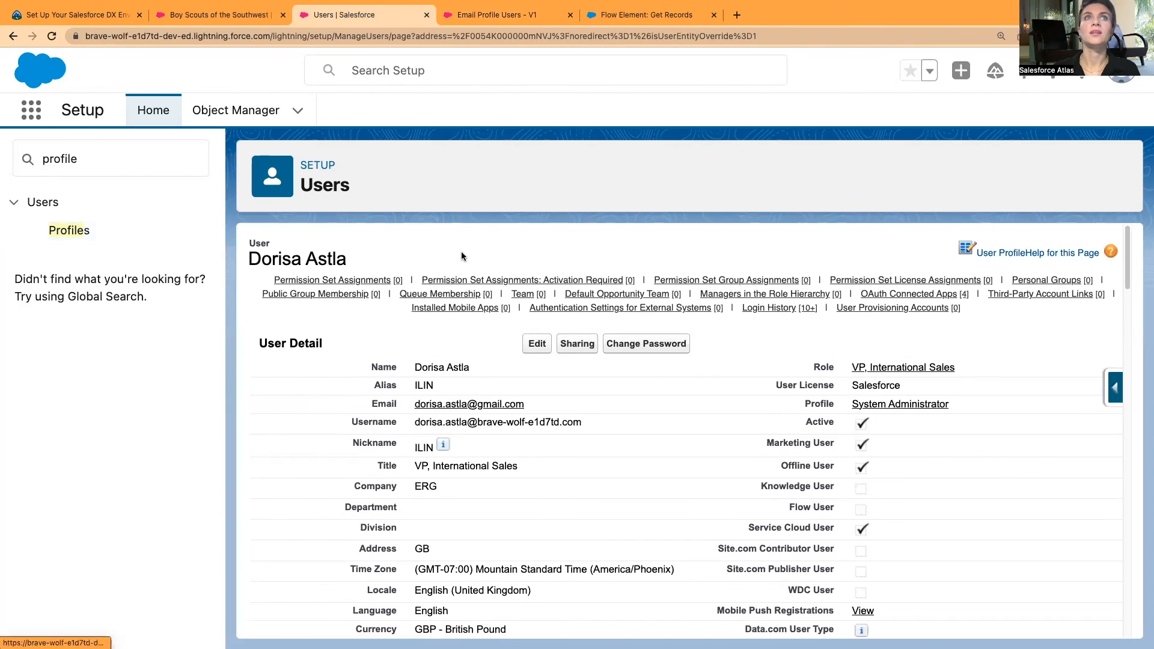
Compare the user ID in the user record's address with the loop's current iteration item and collapse the loop details.
double_click(505, 36)
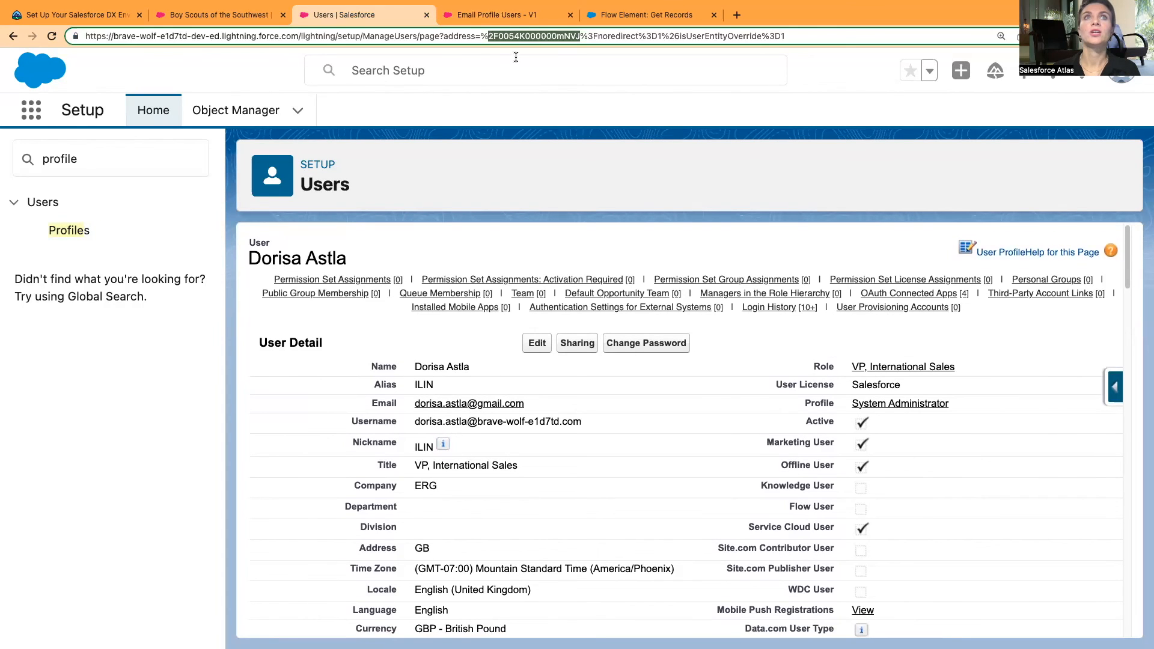
click(492, 36)
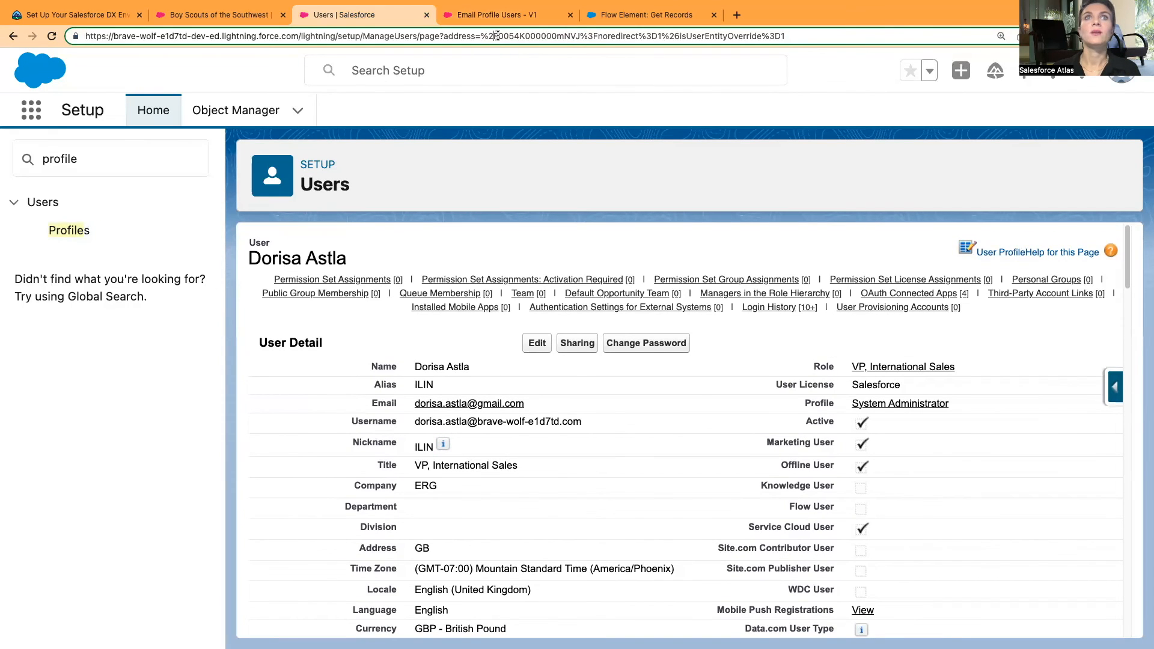
drag(510, 37, 583, 37)
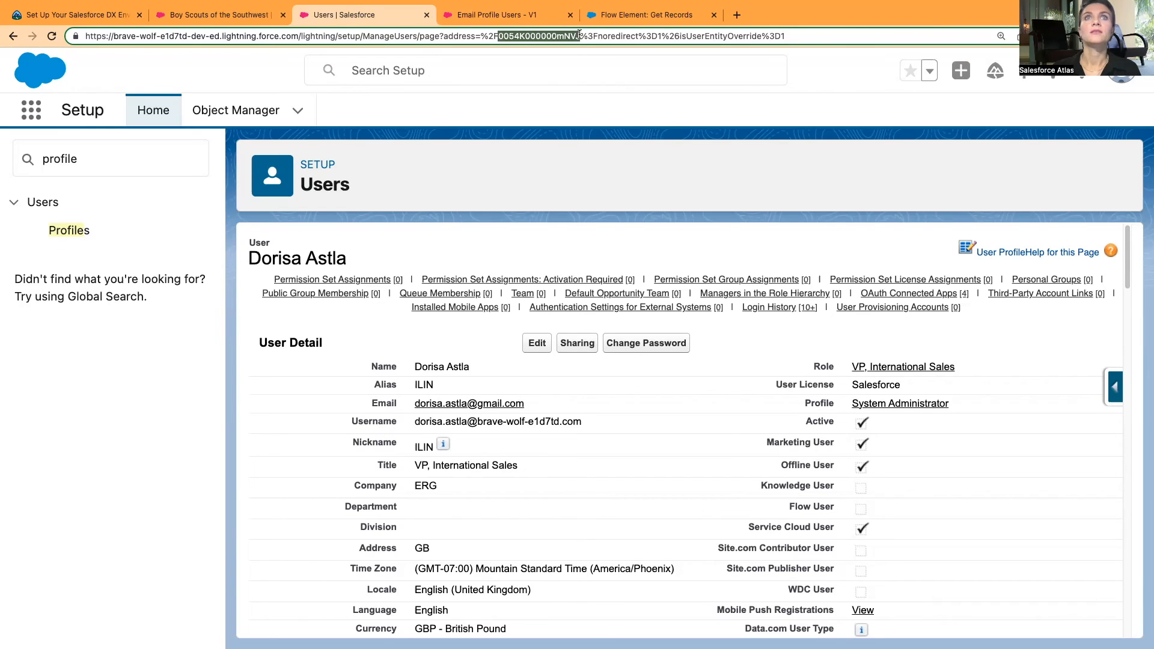
click(497, 15)
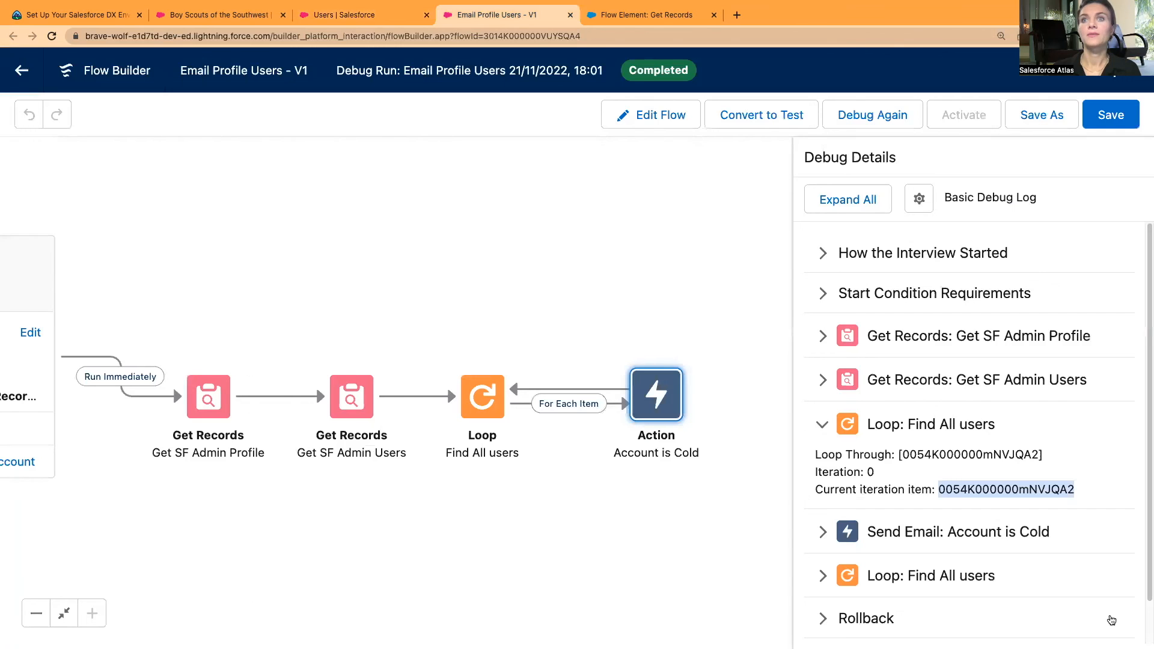
click(1051, 502)
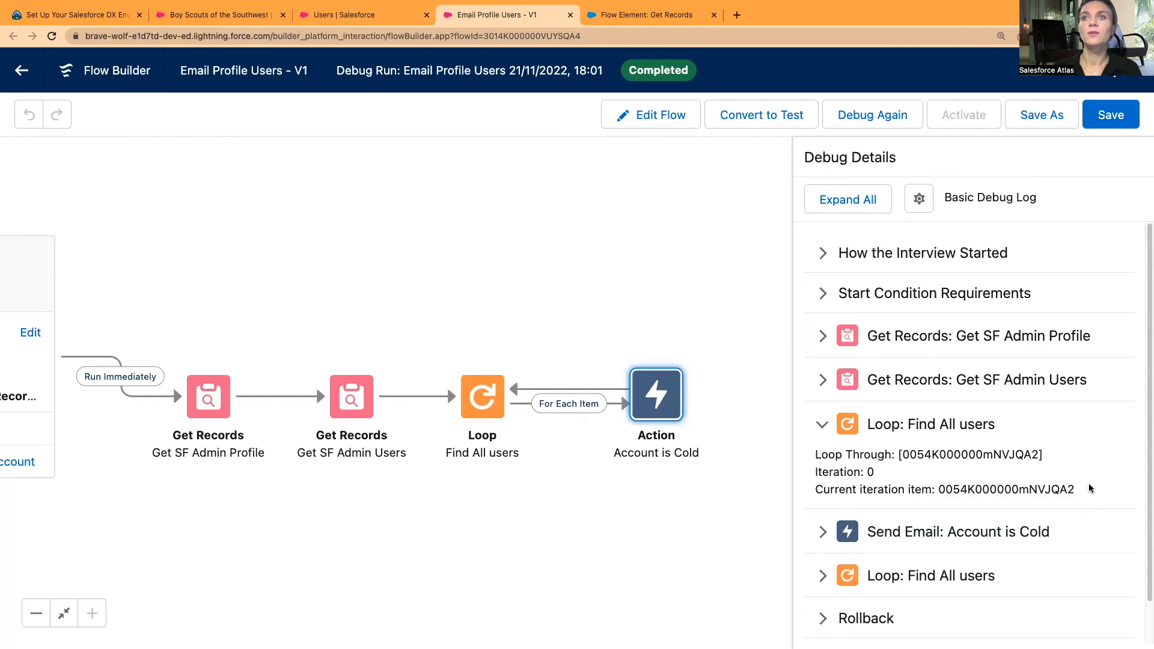
scroll(1022, 481, down, 2)
click(817, 411)
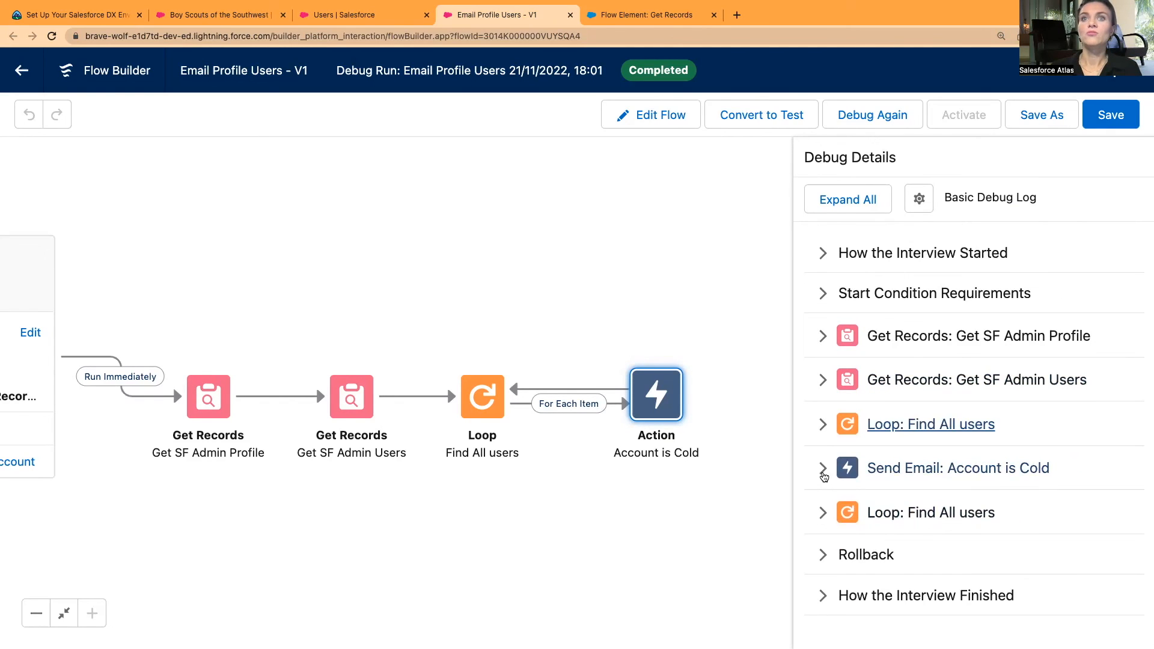
Examine the email body, address and subject inputs in the Account is Cold send email debug details, then collapse them.
click(823, 472)
scroll(872, 532, down, 1)
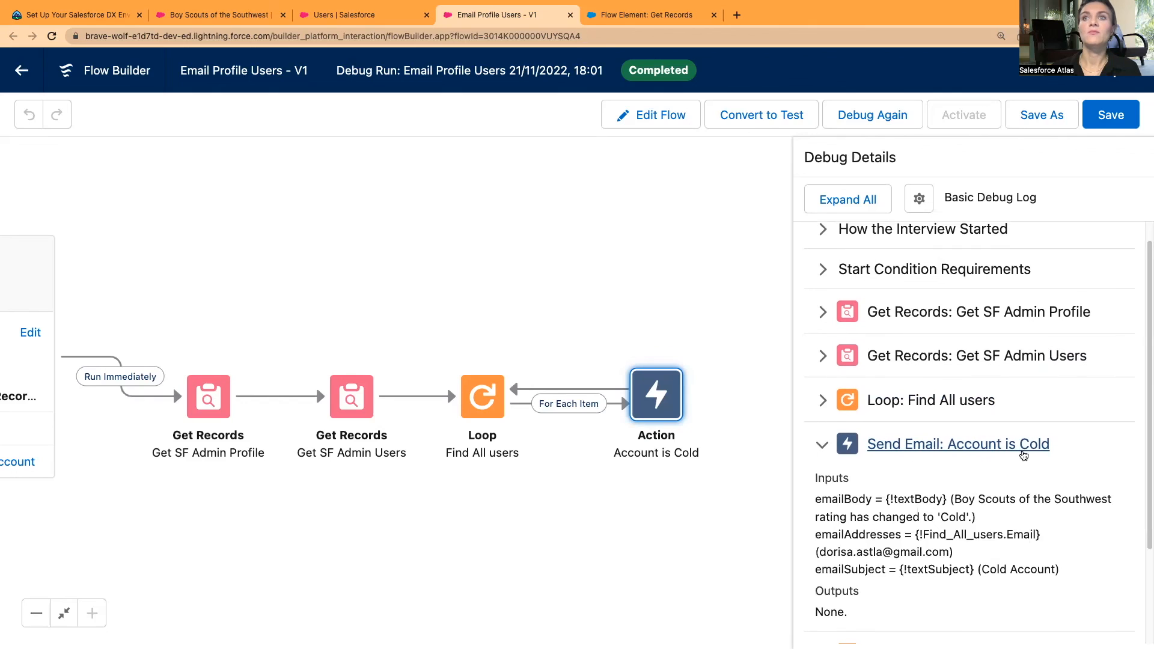
scroll(1044, 424, down, 1)
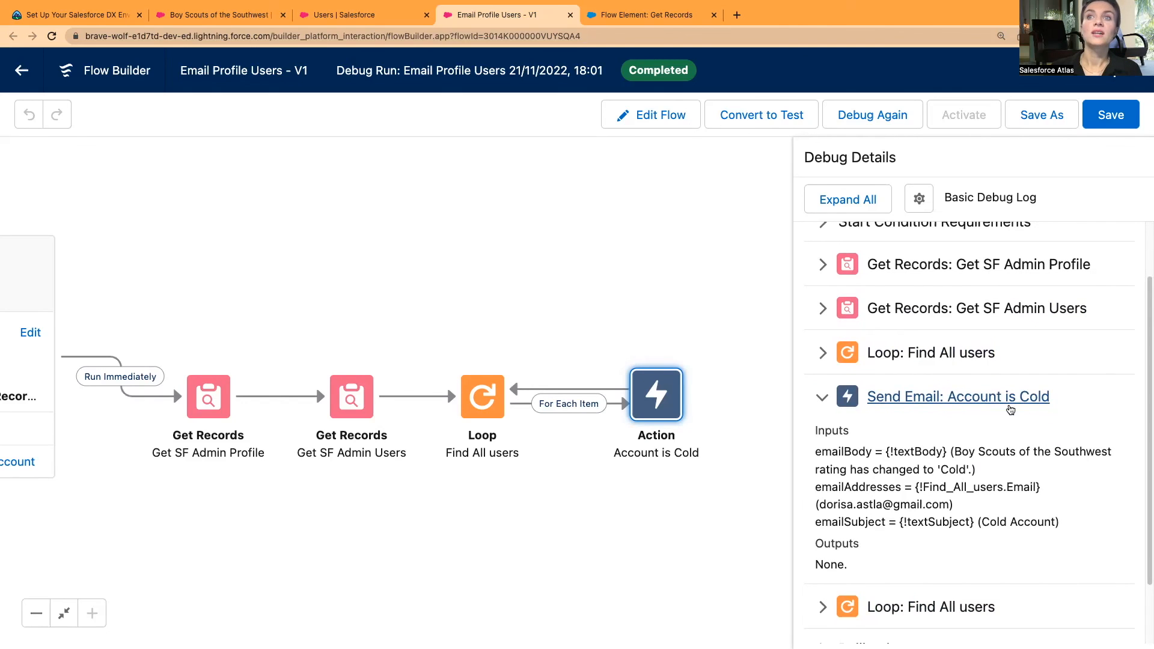
scroll(1021, 415, down, 1)
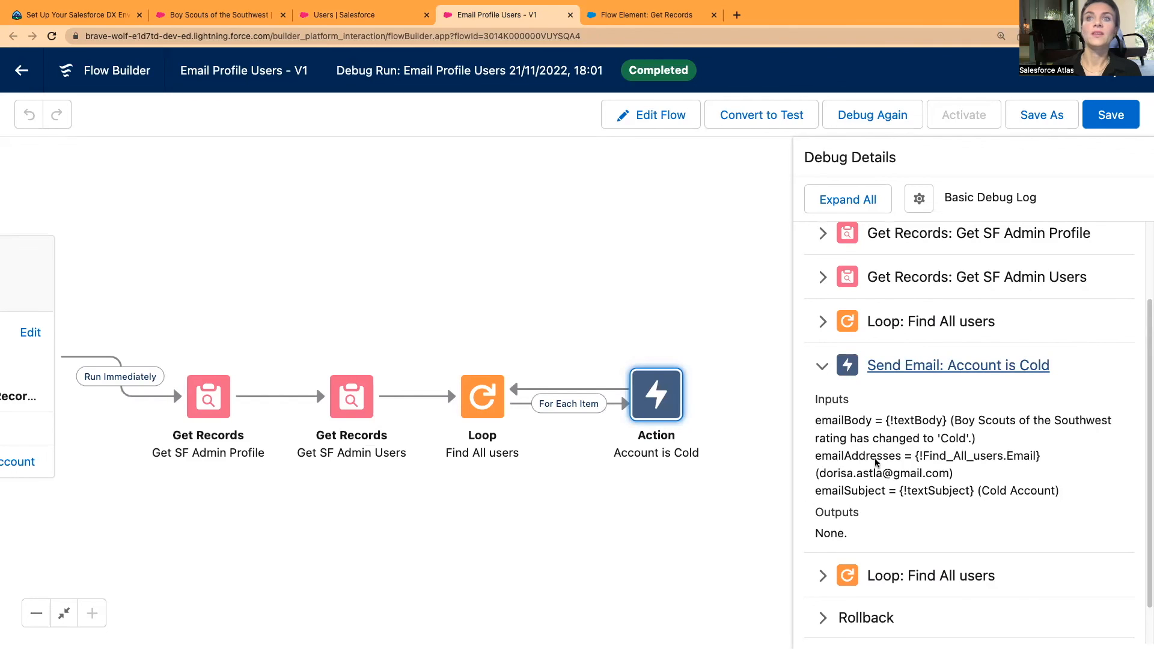
scroll(861, 501, up, 3)
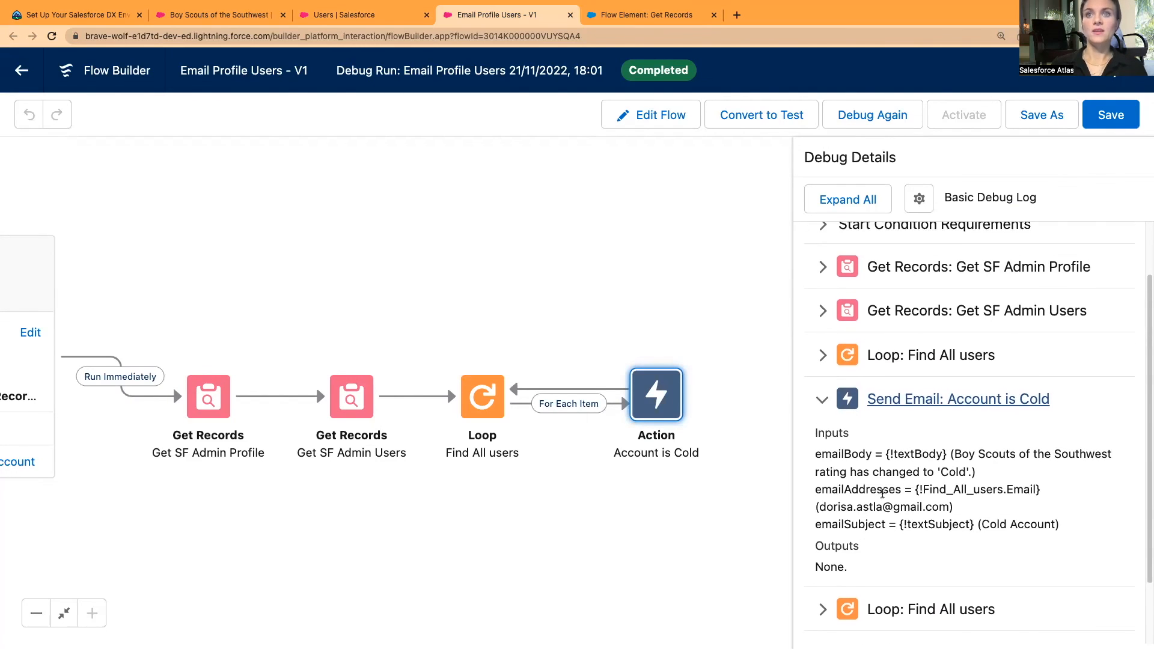
scroll(961, 574, down, 2)
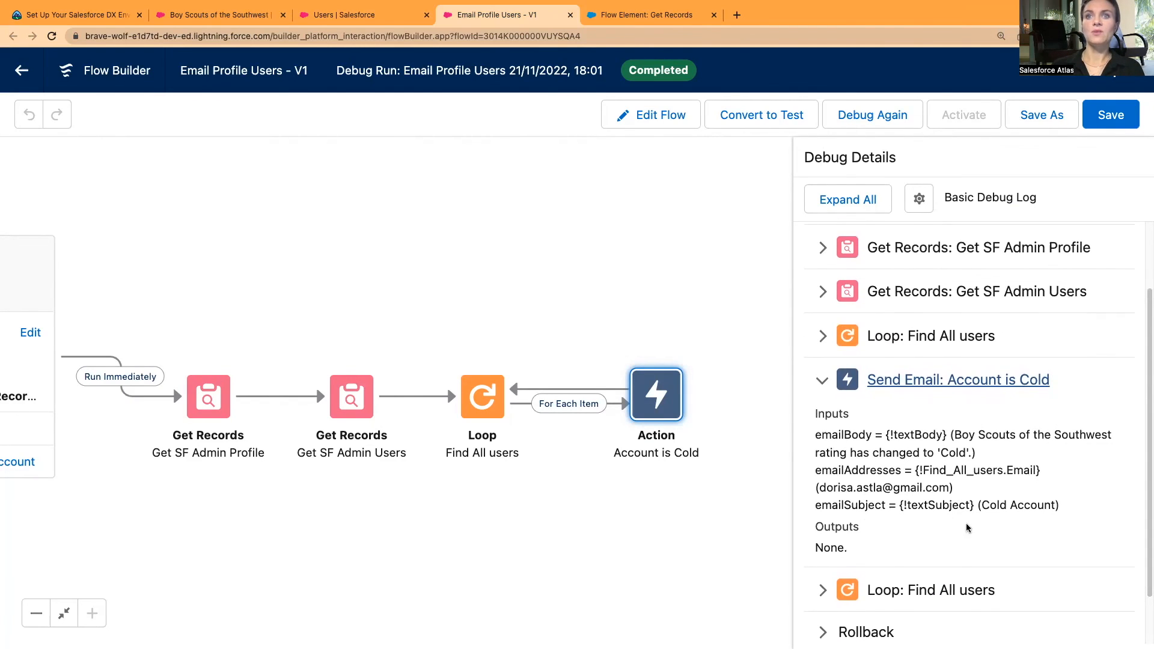
scroll(958, 511, down, 2)
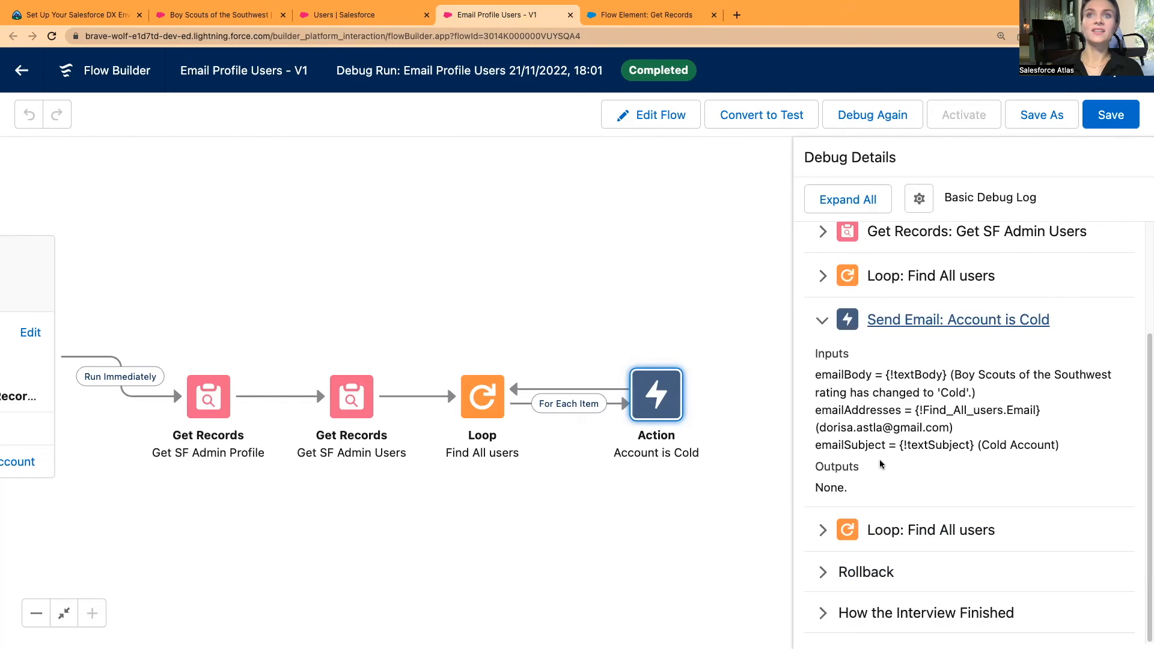
click(821, 322)
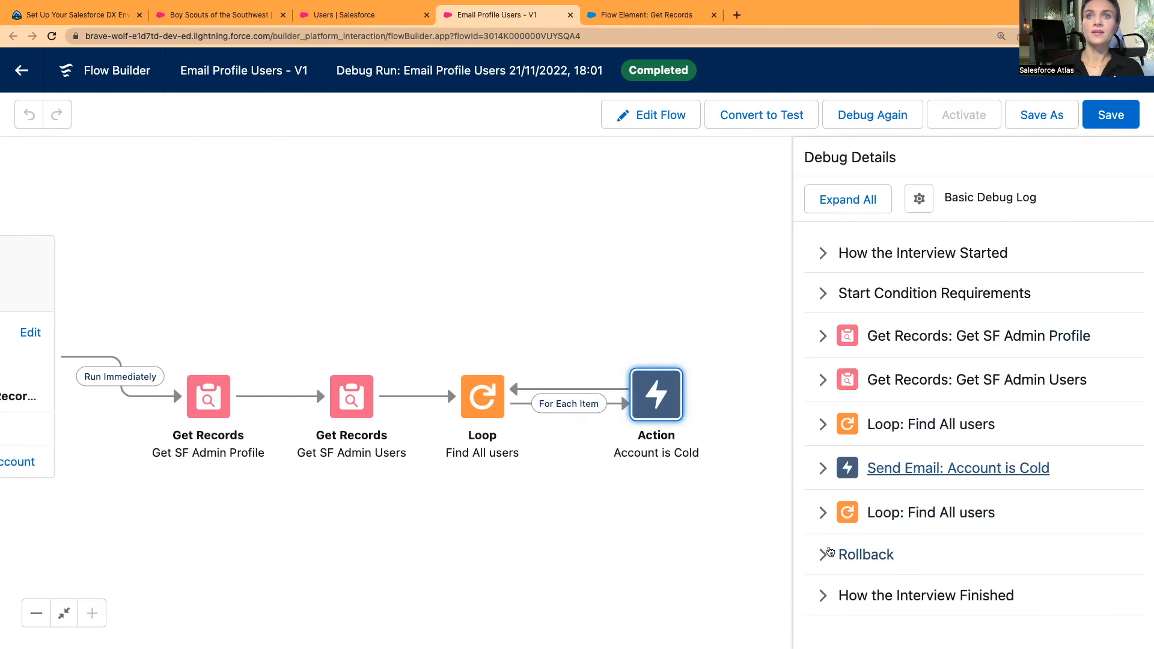
Inspect the debug details of the second Find All users loop entry and collapse them.
click(825, 515)
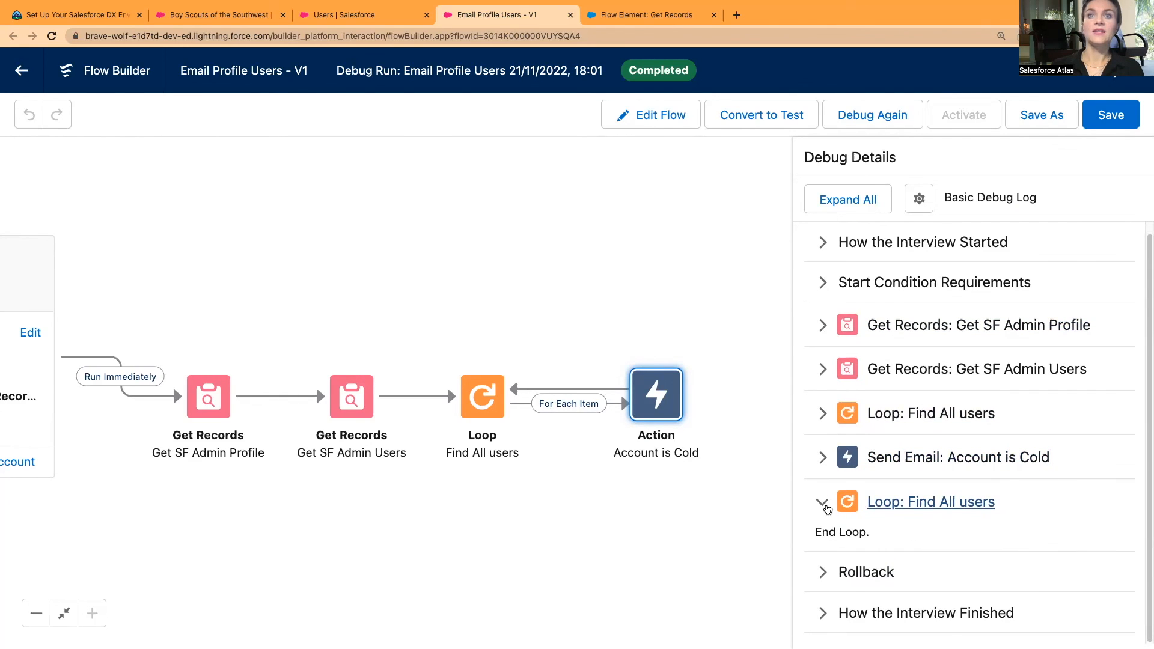
click(822, 513)
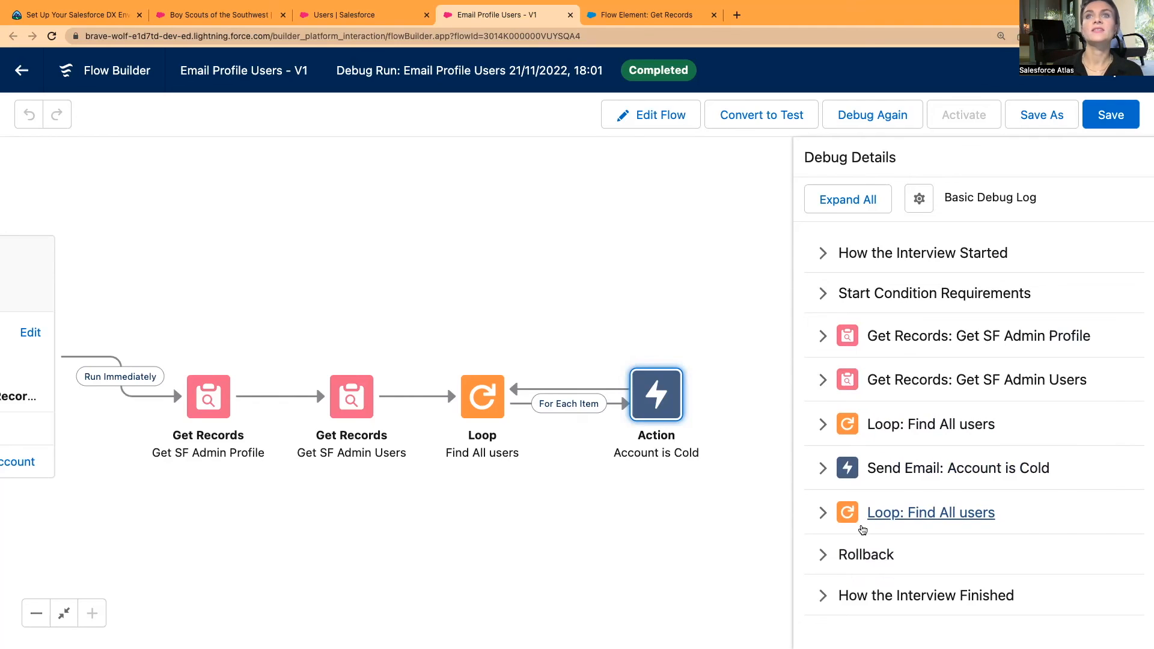